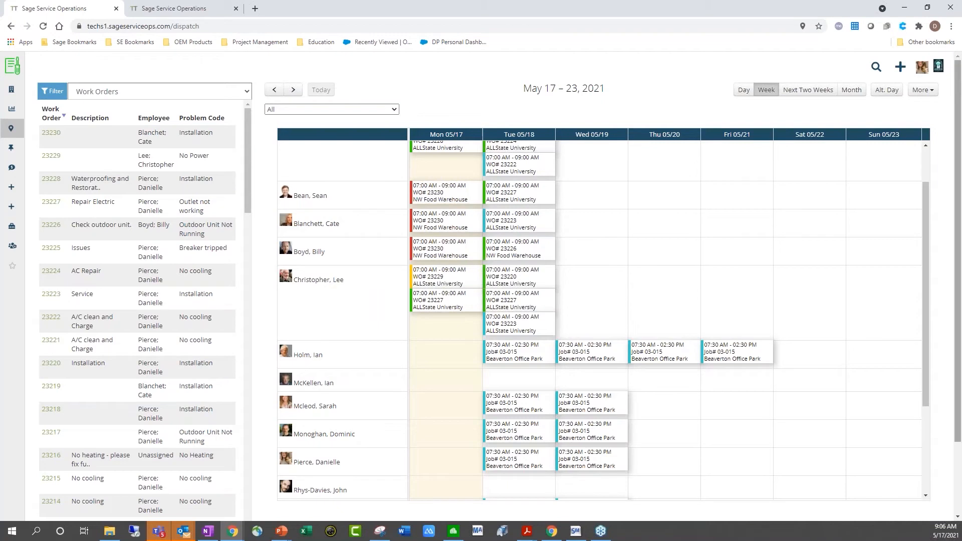
Check the employee group filter, keeping all employees shown on the dispatch schedule
scroll(819, 308, up, 2)
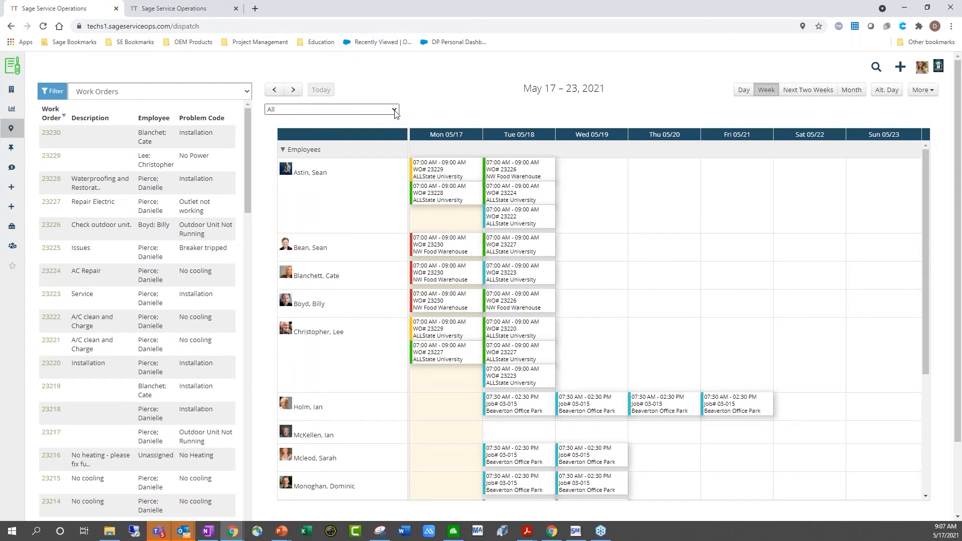
click(394, 111)
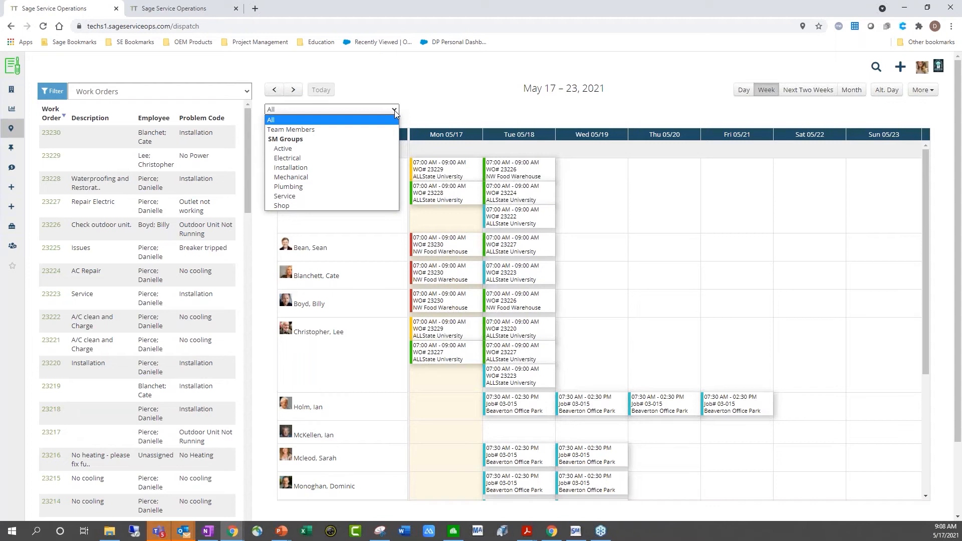
click(394, 110)
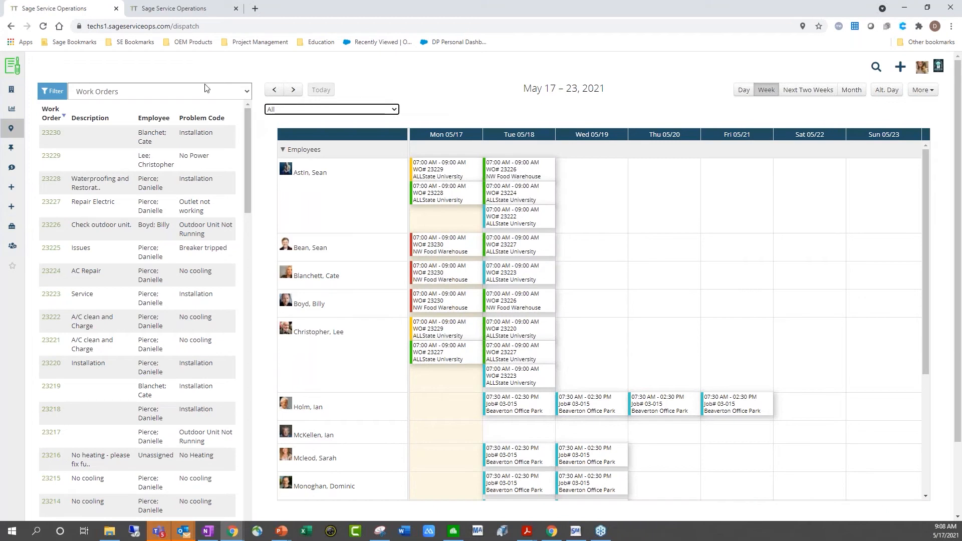
Review the work order filter settings and close them unchanged
click(54, 93)
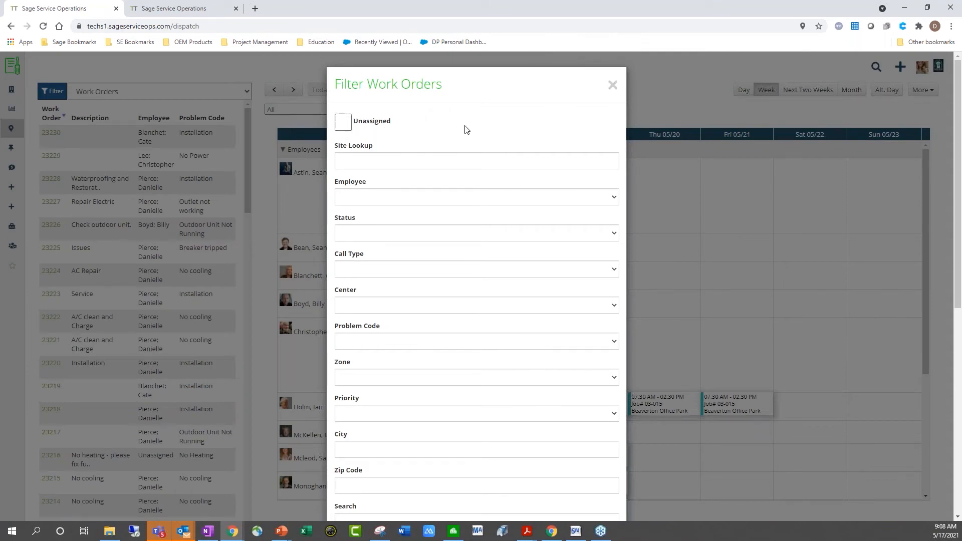
scroll(485, 147, down, 1)
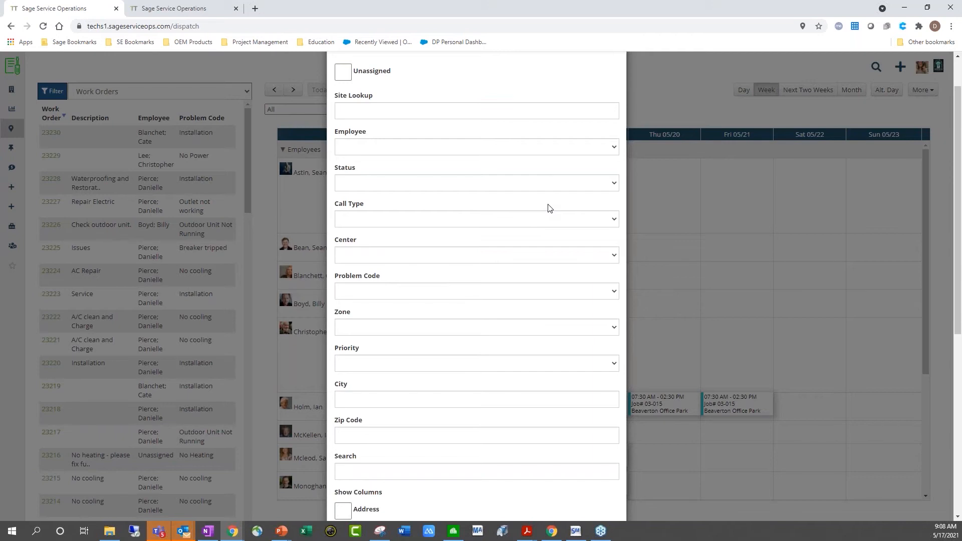
scroll(551, 207, down, 2)
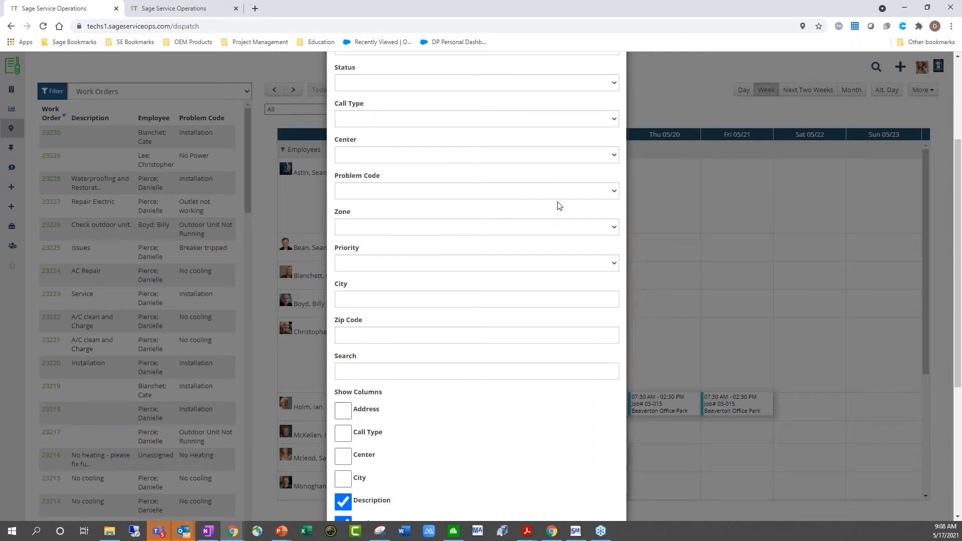
scroll(556, 206, down, 1)
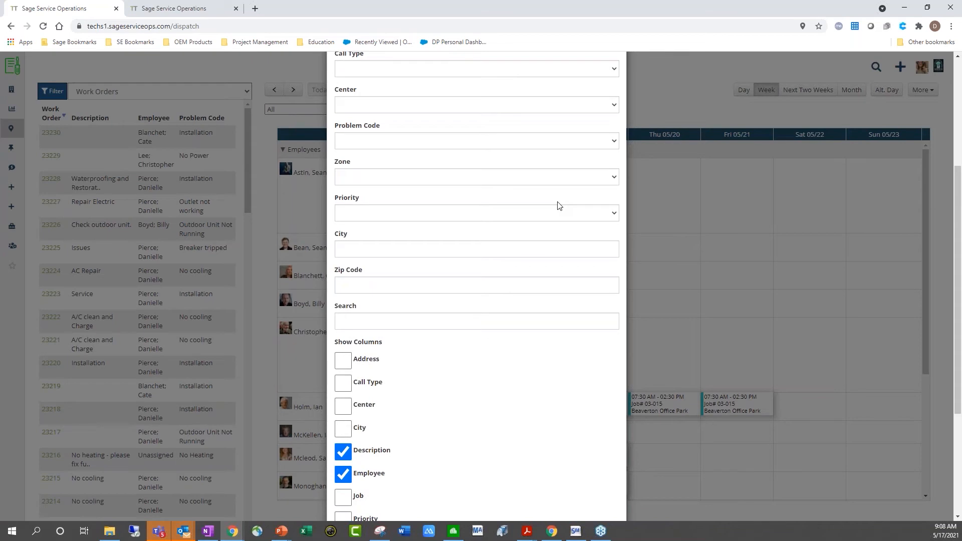
scroll(484, 283, down, 3)
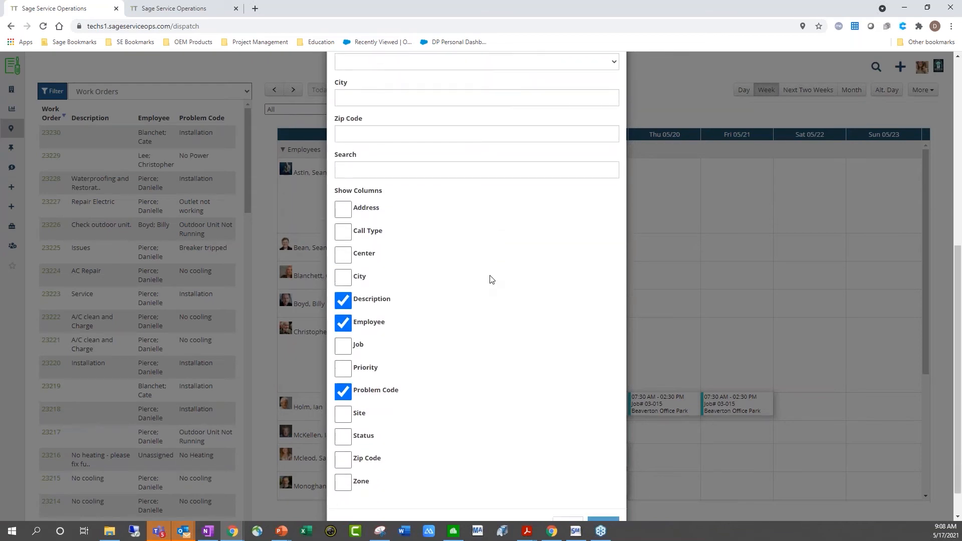
scroll(490, 280, down, 1)
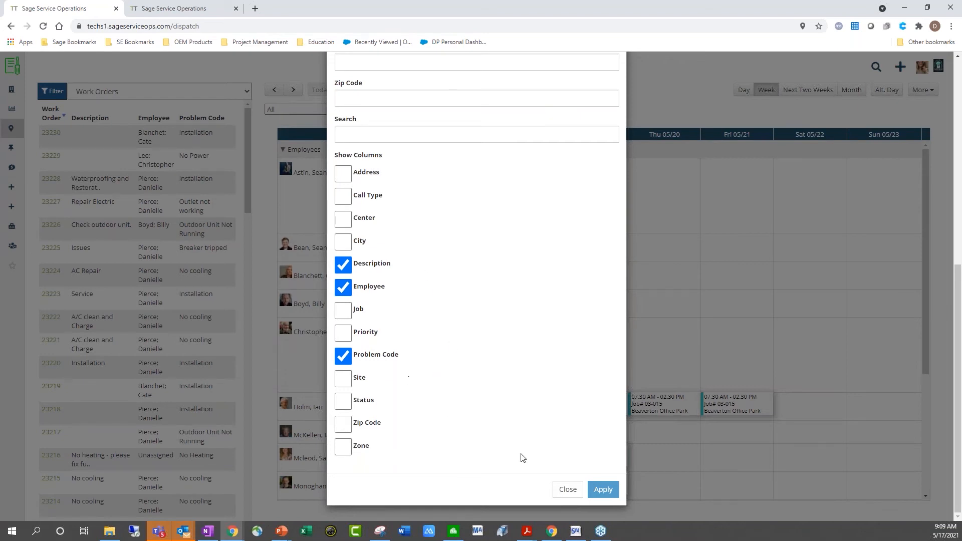
click(566, 489)
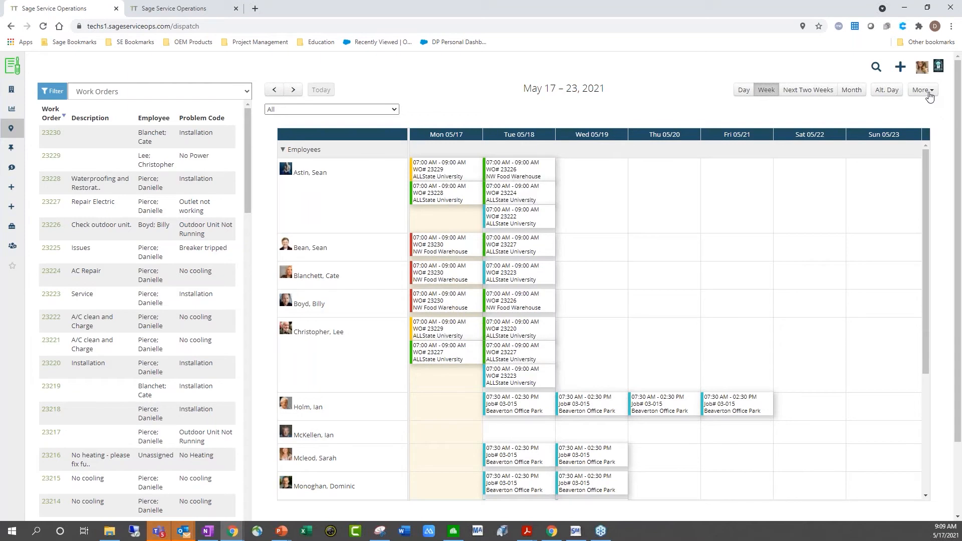
Start a new Work Order from the dispatch board's Add menu and focus the Service Site Lookup
click(928, 94)
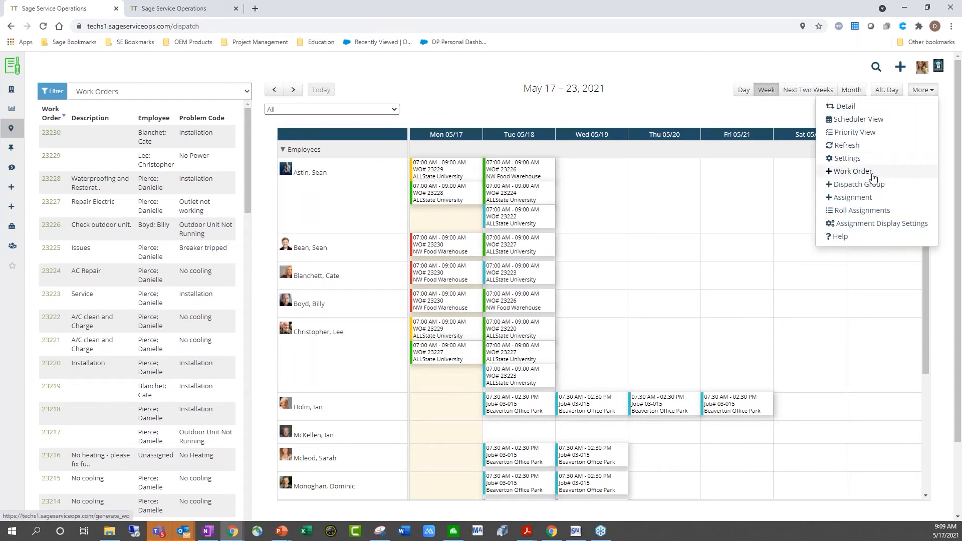
click(900, 67)
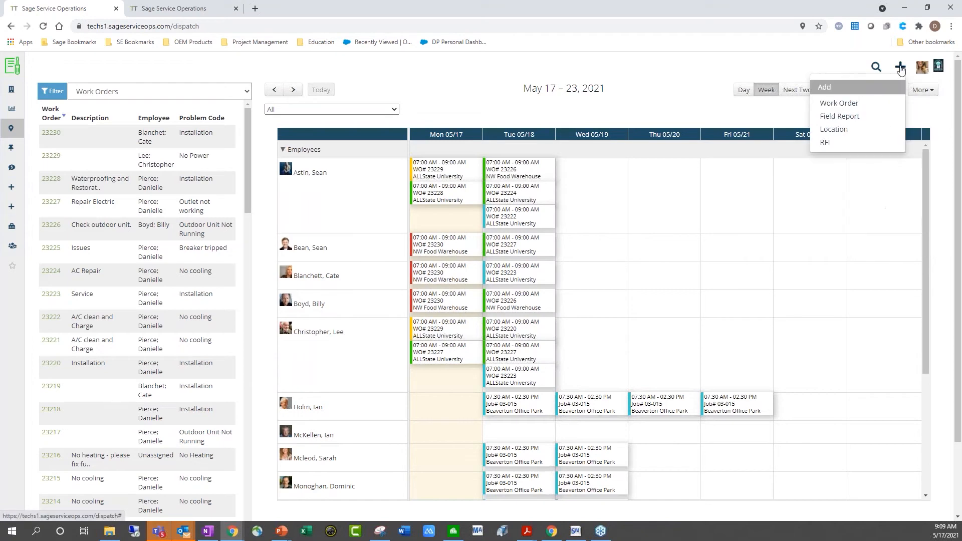
click(838, 103)
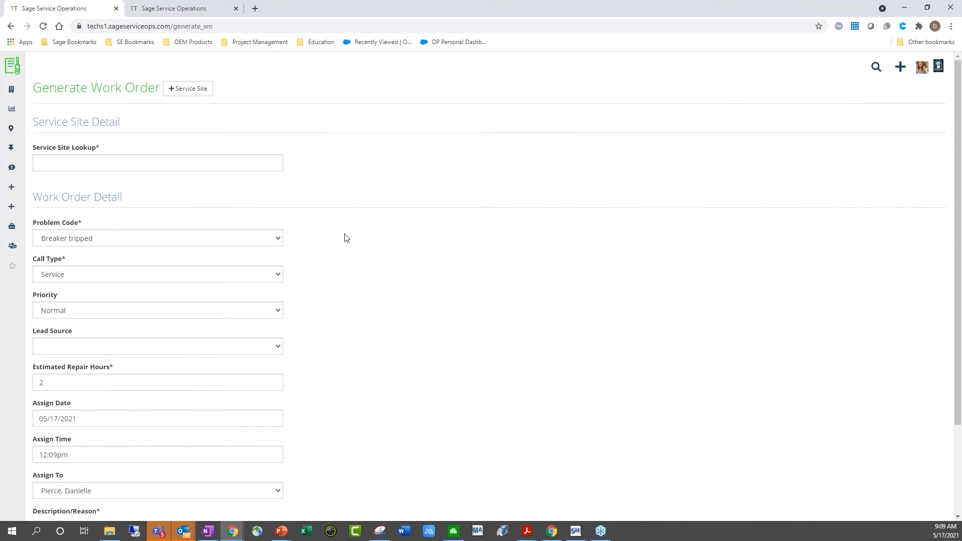
click(157, 160)
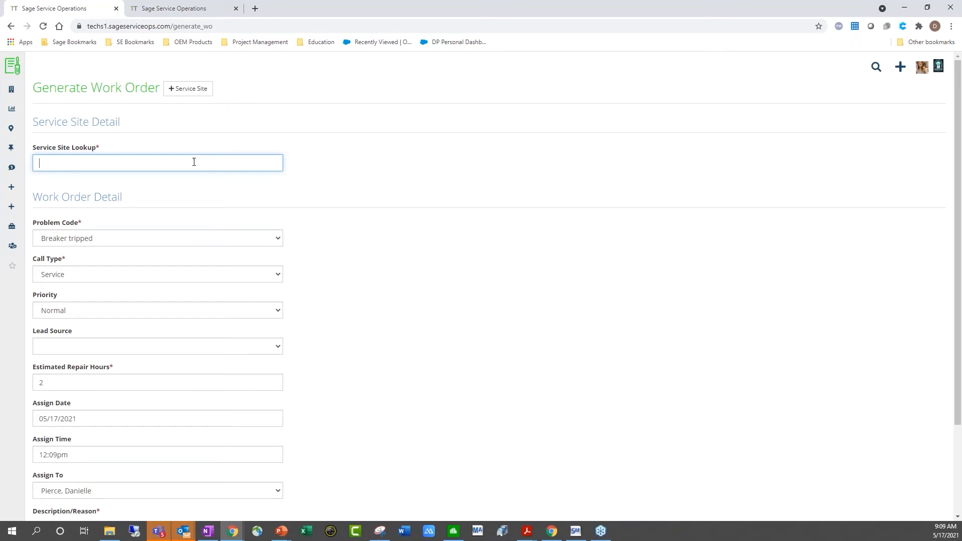
Look up 'All' and select ALLState University as the service site
text(All)
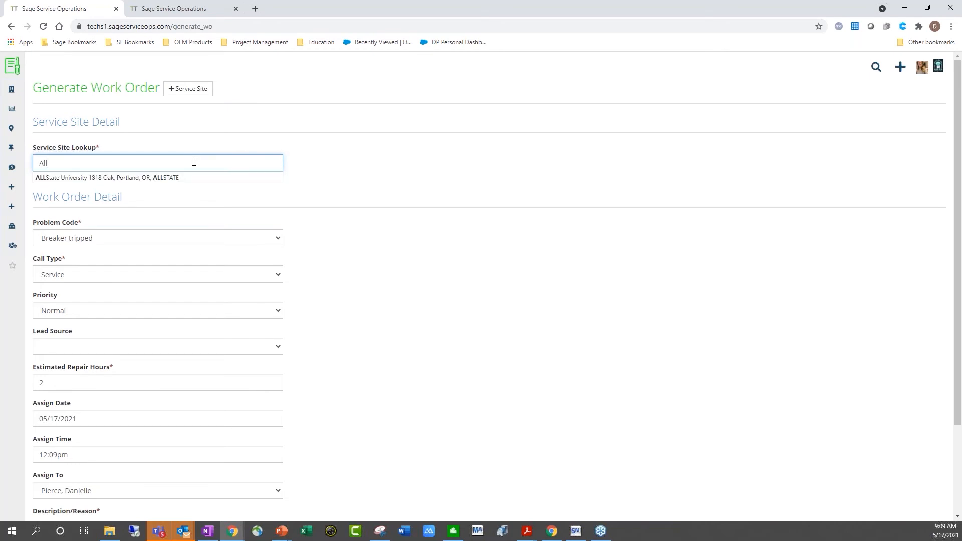
click(166, 178)
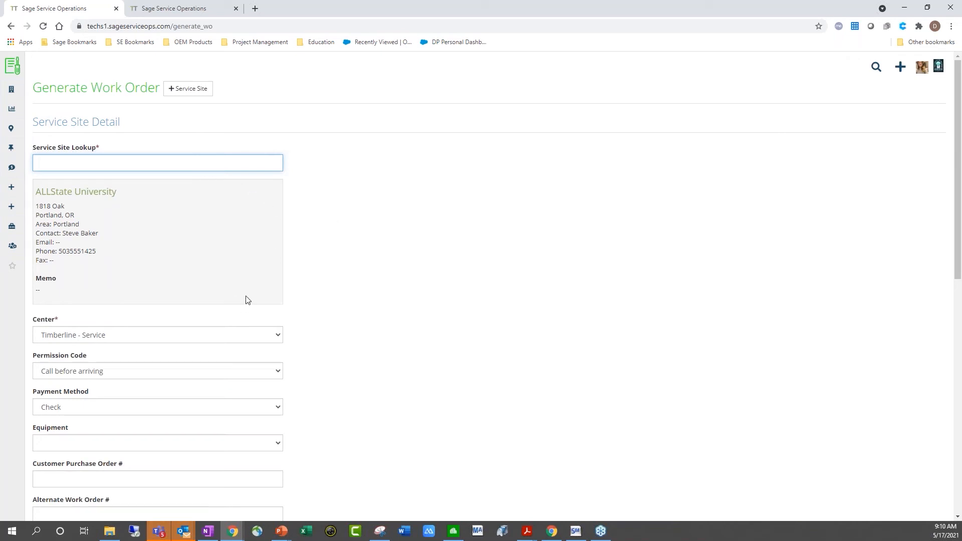
scroll(300, 298, down, 2)
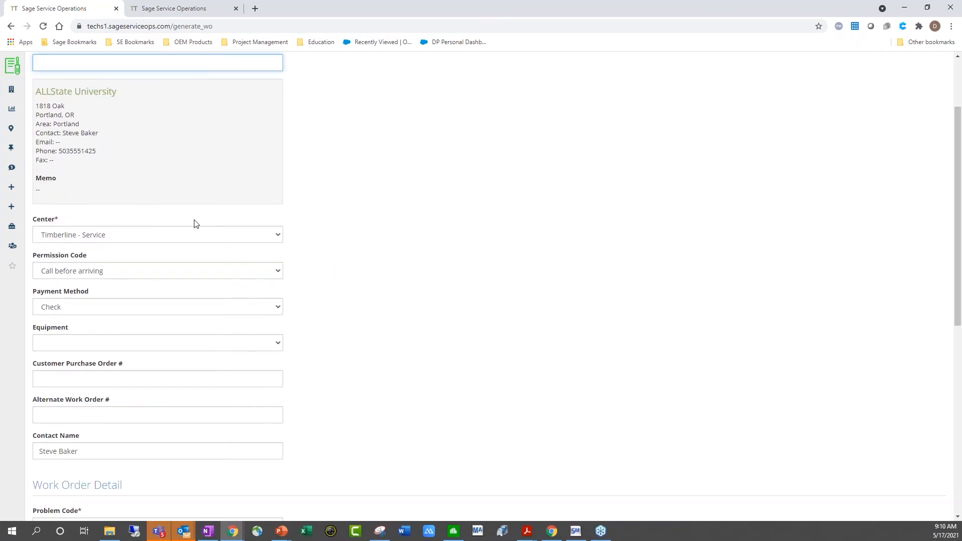
scroll(191, 214, down, 1)
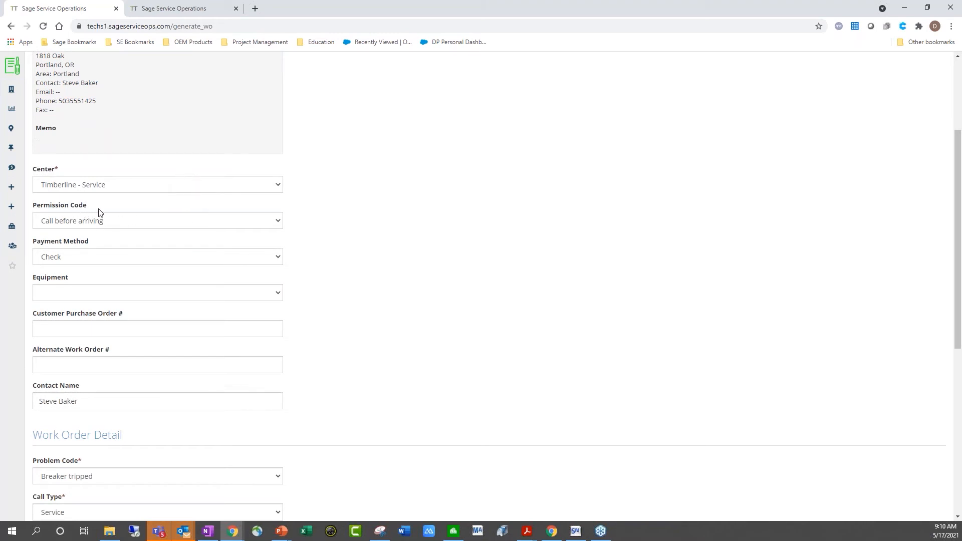
Choose Bill Out as the payment method and the Bryant air conditioner as equipment
click(124, 258)
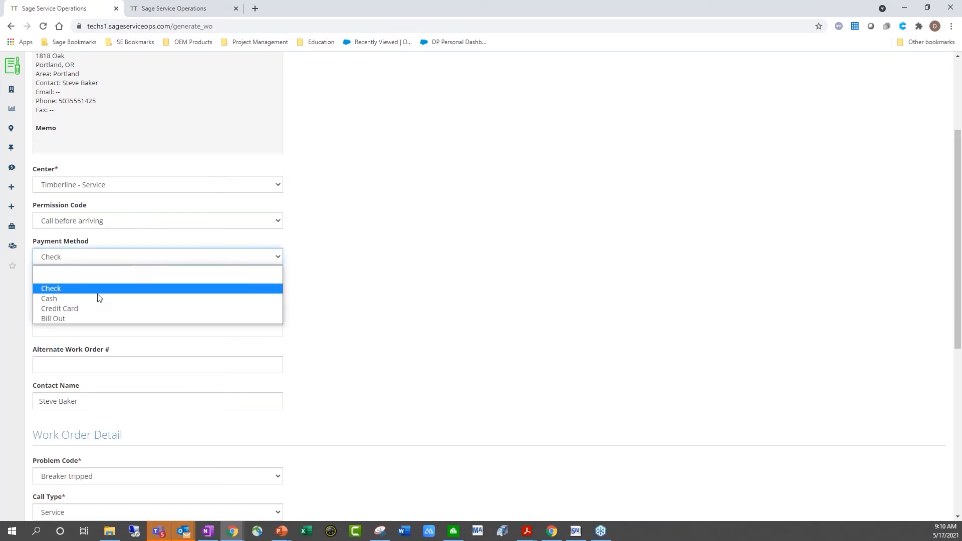
click(71, 318)
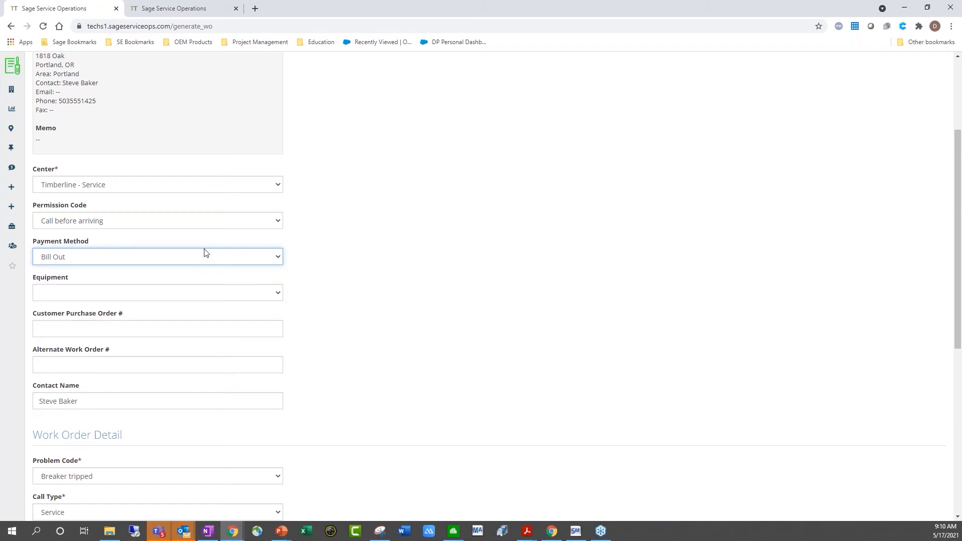
click(240, 294)
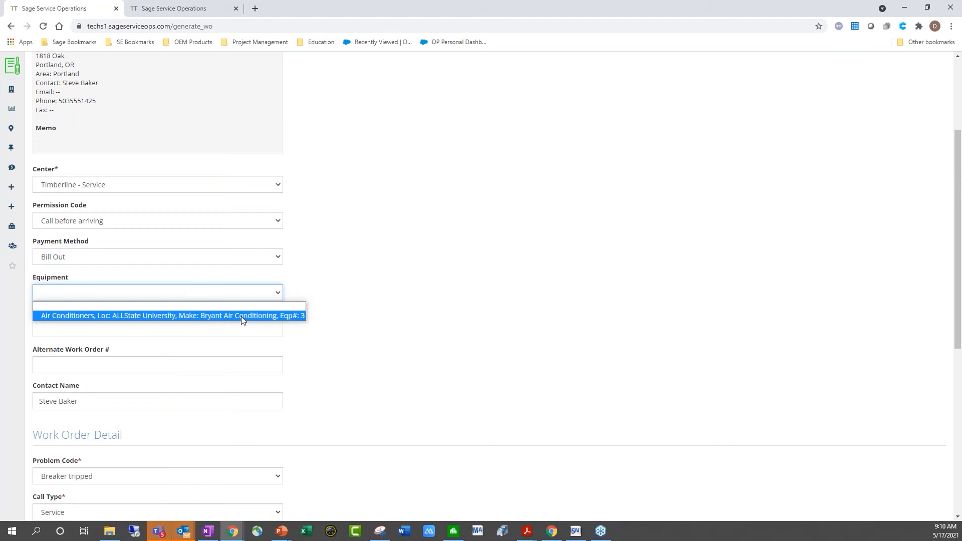
click(241, 317)
scroll(328, 313, down, 2)
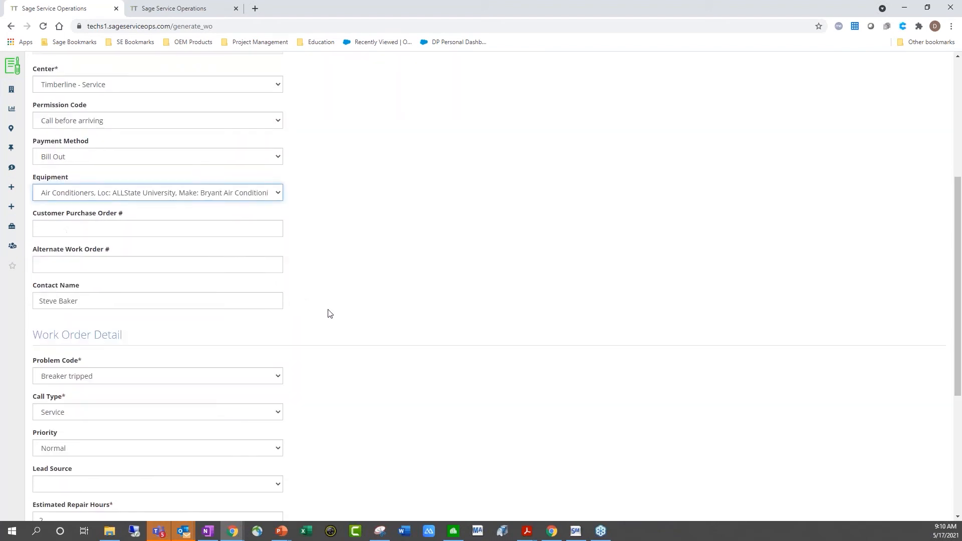
click(277, 195)
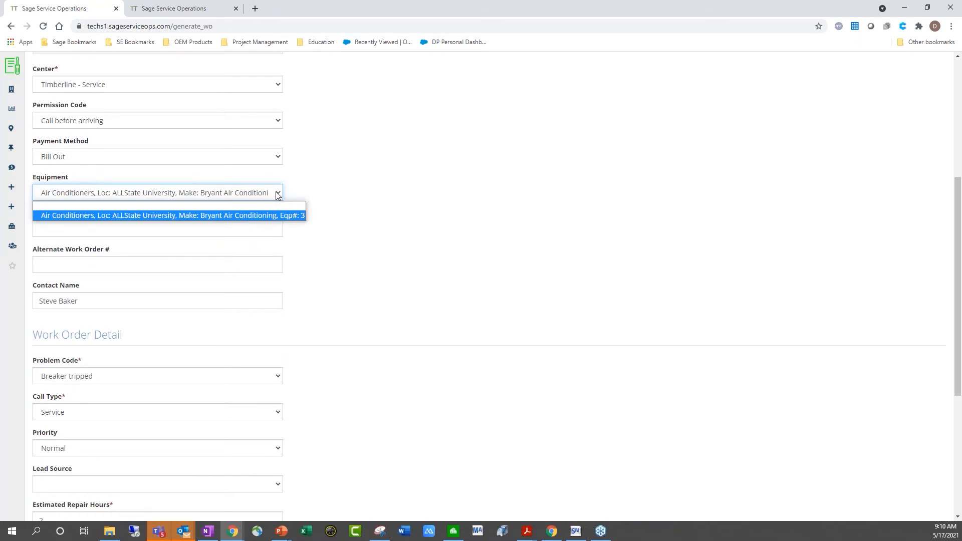
click(277, 195)
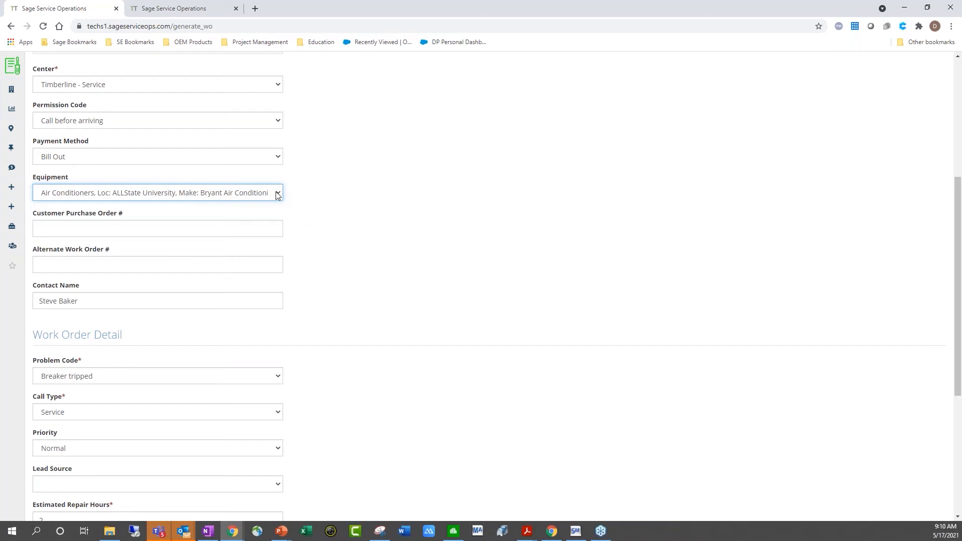
scroll(306, 197, down, 2)
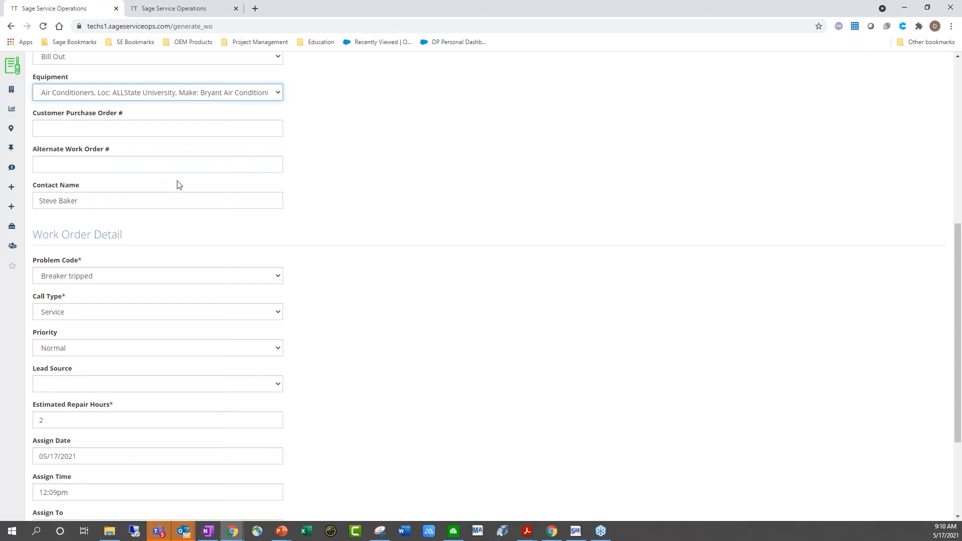
scroll(387, 224, down, 1)
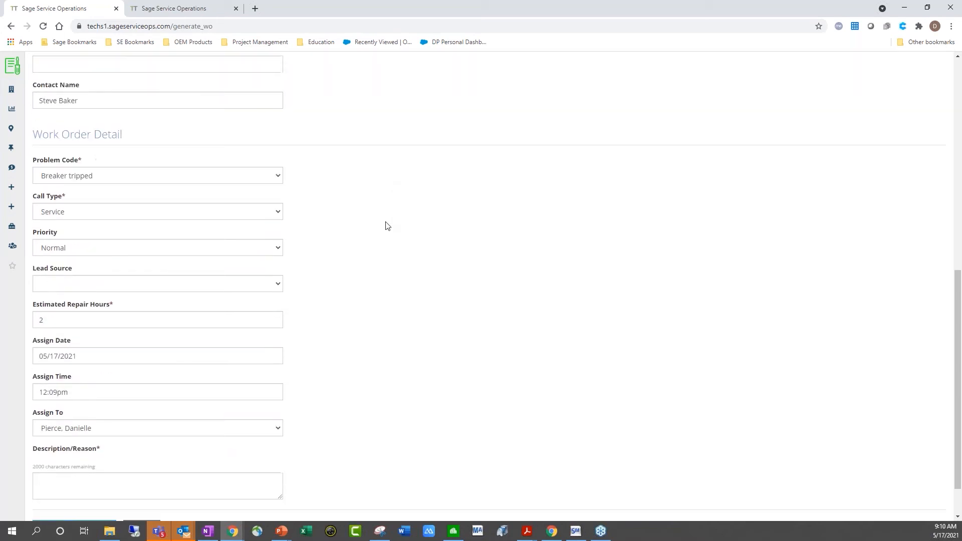
scroll(387, 224, down, 2)
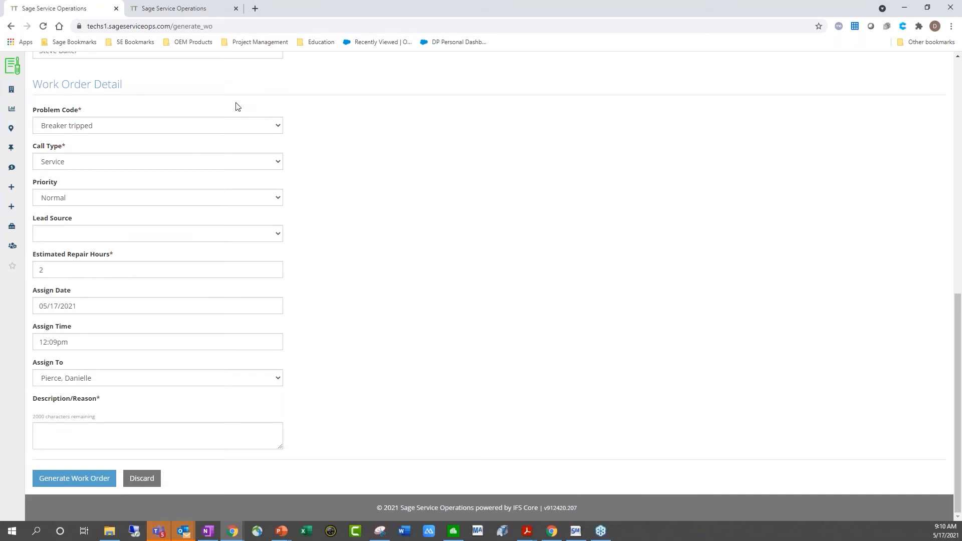
Set Problem Code to Installation, keeping Call Type Service and Priority Normal
click(195, 133)
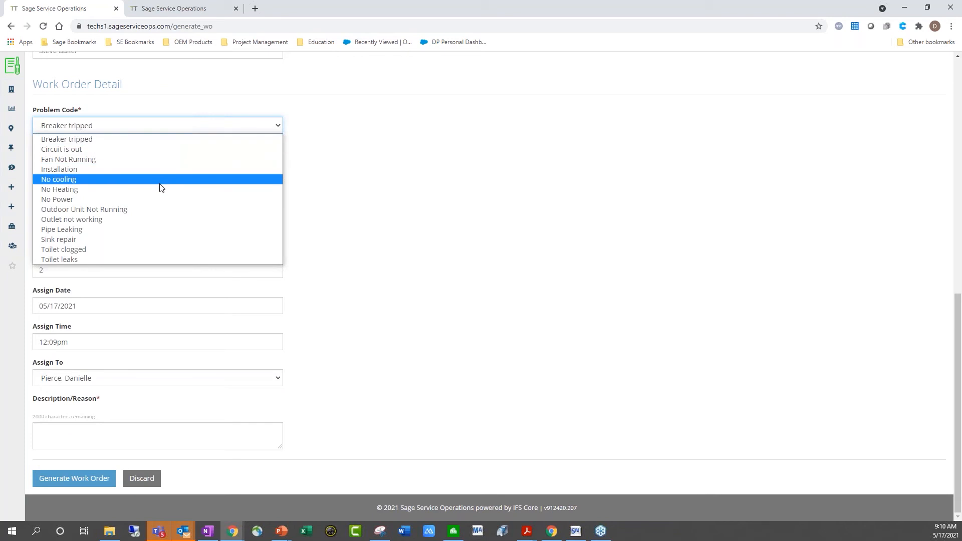
click(159, 171)
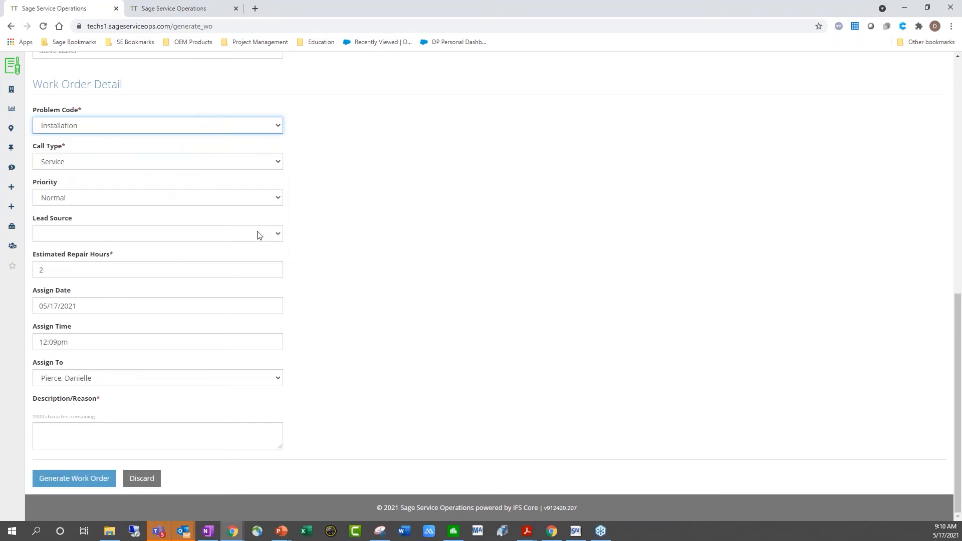
click(116, 169)
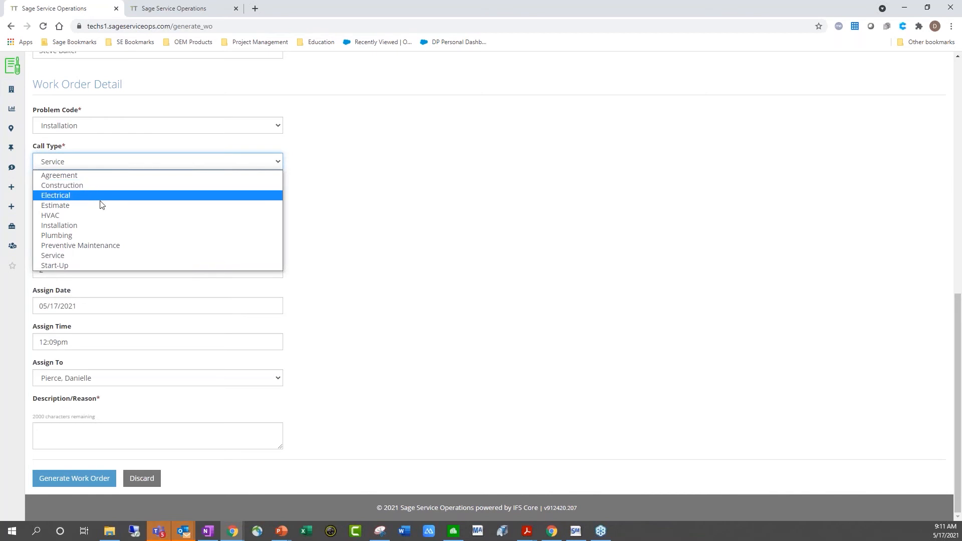
click(333, 256)
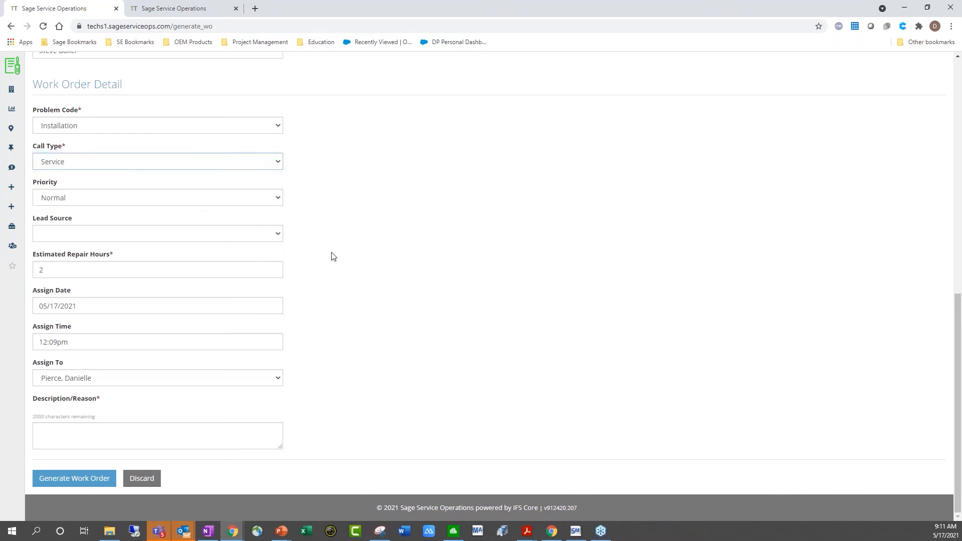
click(195, 198)
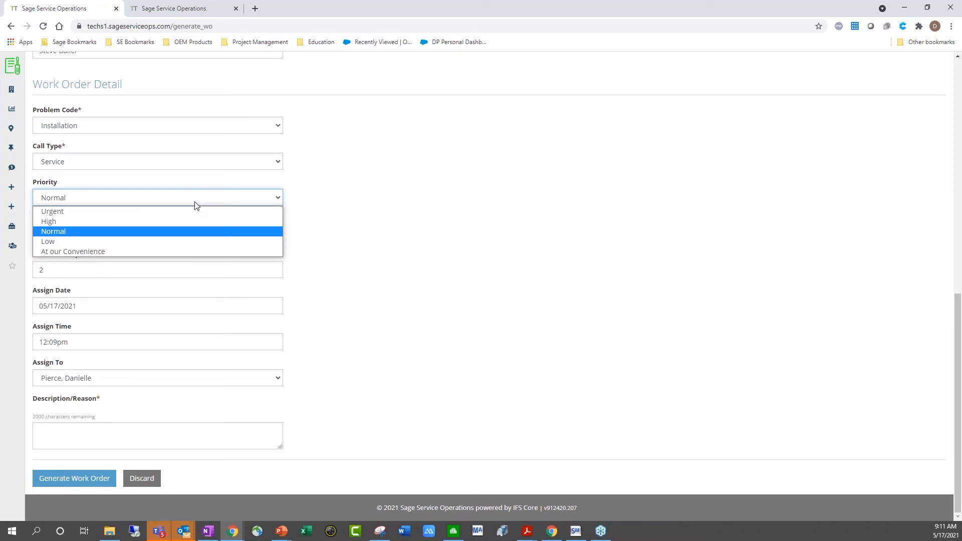
click(195, 203)
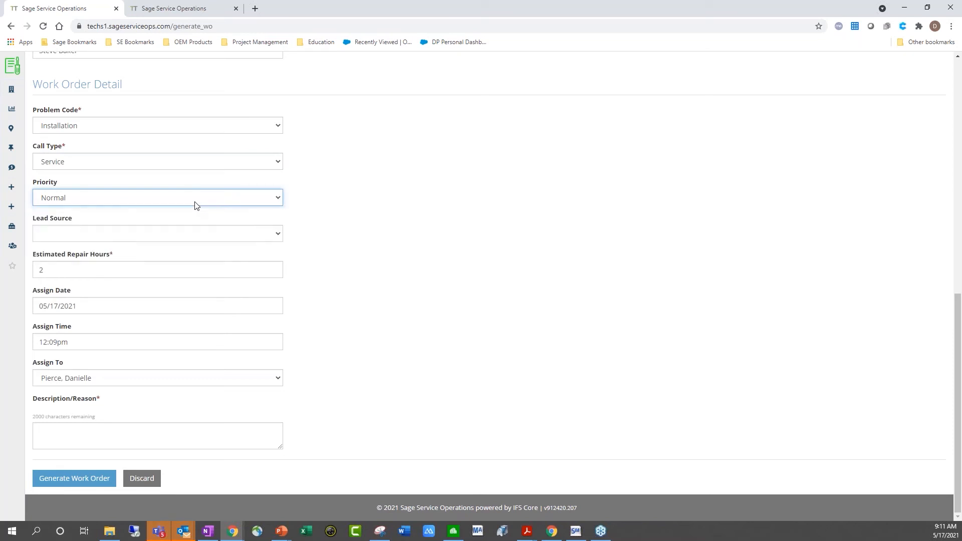
Set Lead Source to Internet Ad and Estimated Repair Hours to 3
click(254, 234)
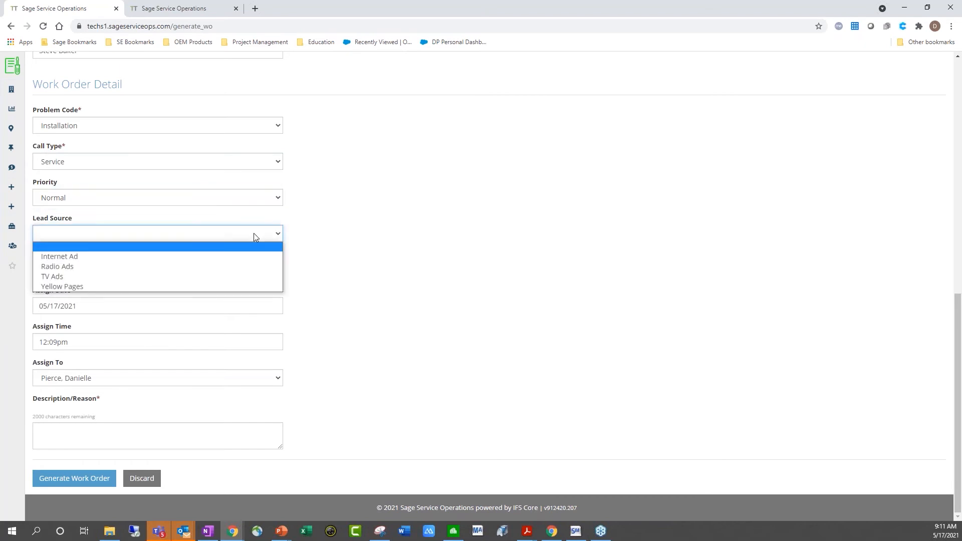
click(83, 258)
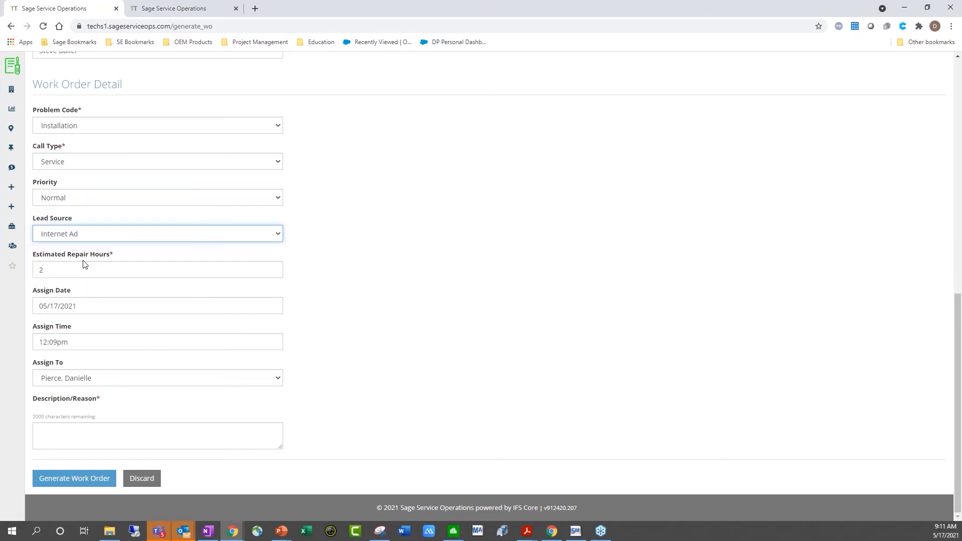
click(181, 275)
text(2)
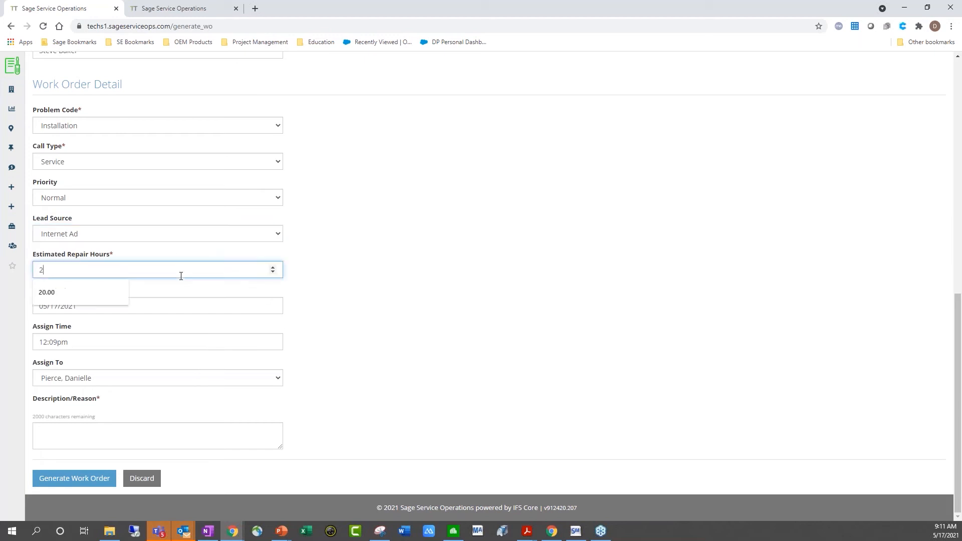
key(BackSpace)
text(3)
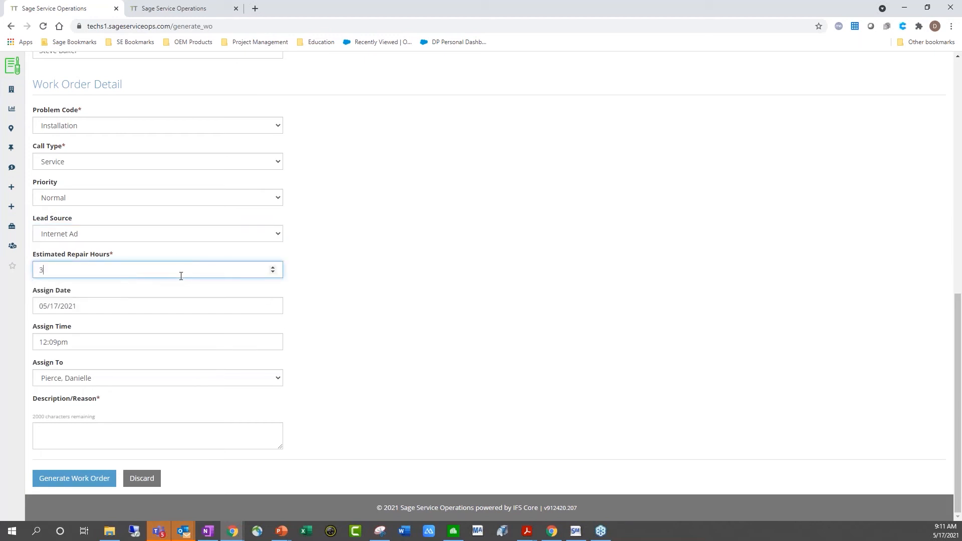
click(351, 352)
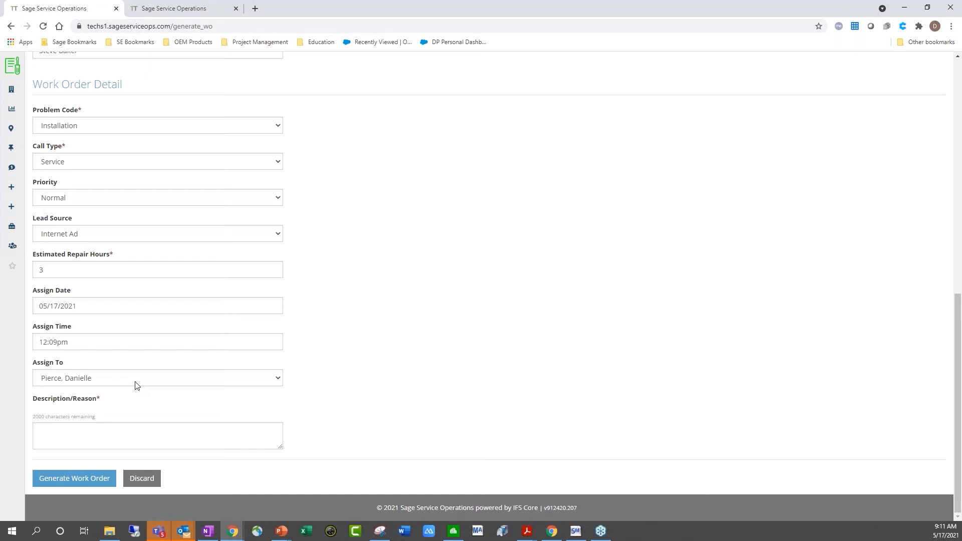
Enter 'AC Installation' as the Description/Reason and generate the work order
click(120, 431)
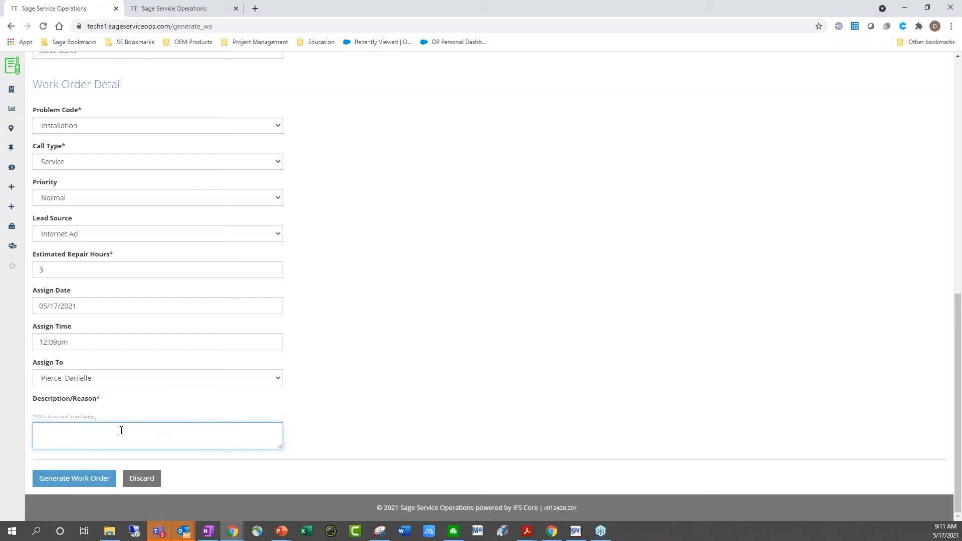
text(AC Installation)
click(96, 483)
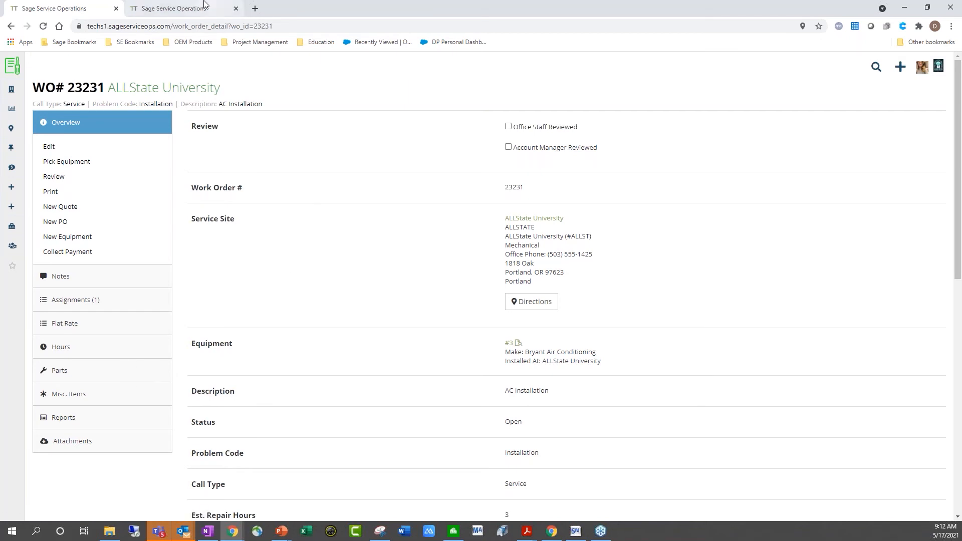
On the technician's tab, reload the Assignments page and show only May 17, 2021
click(190, 8)
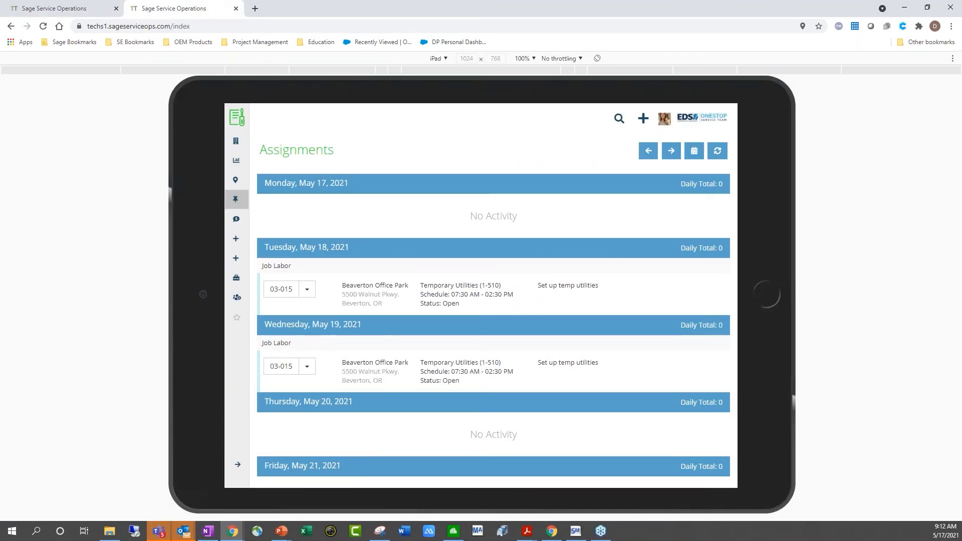
click(43, 26)
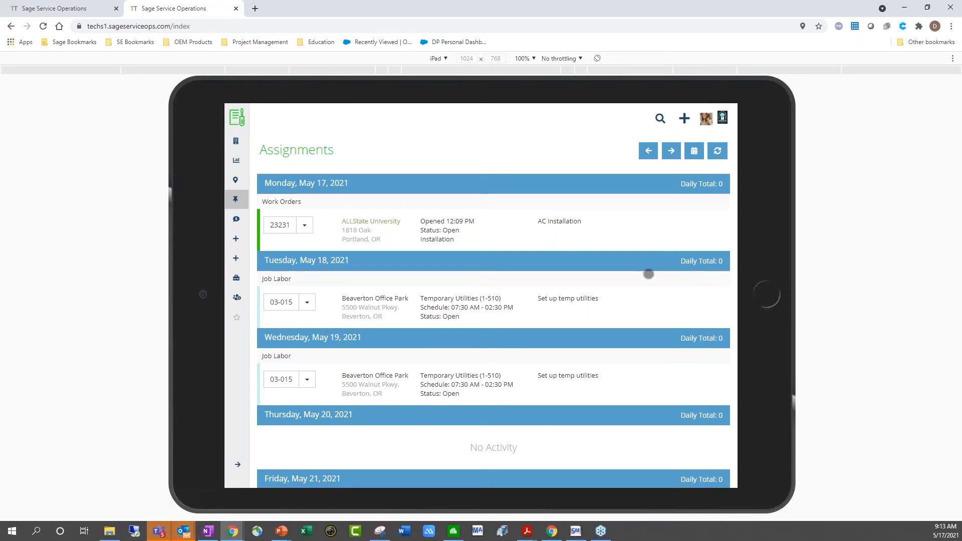
click(694, 151)
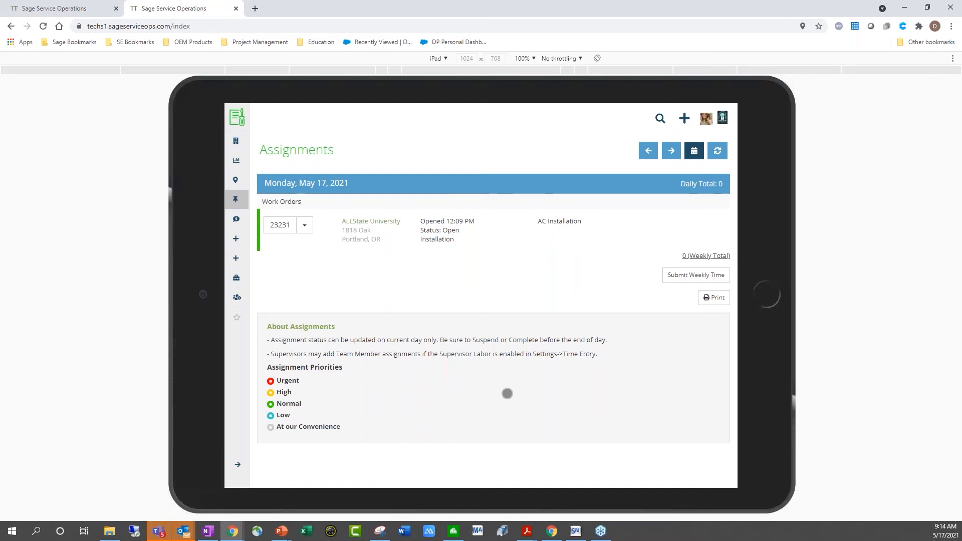
Open work order 23231's detail page from its row on the Assignments list
click(304, 225)
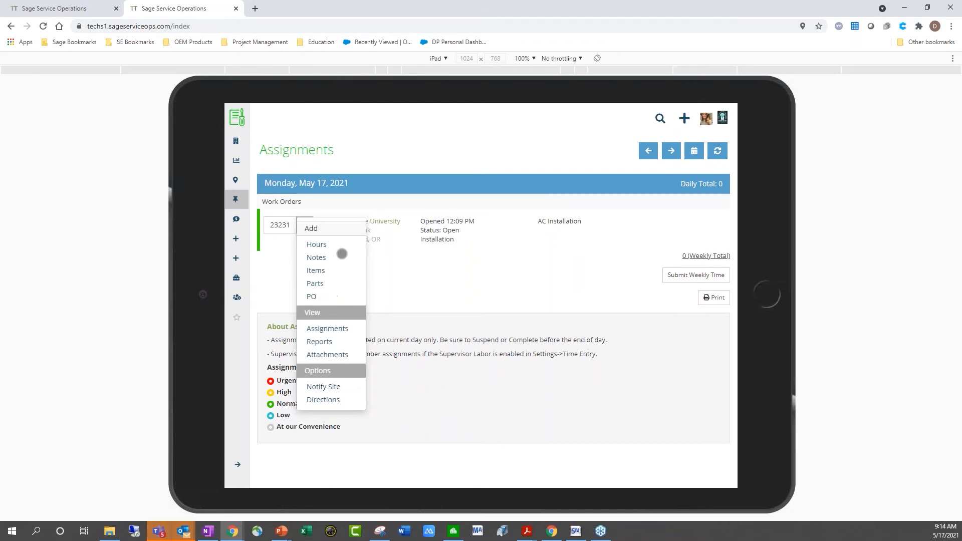
click(339, 299)
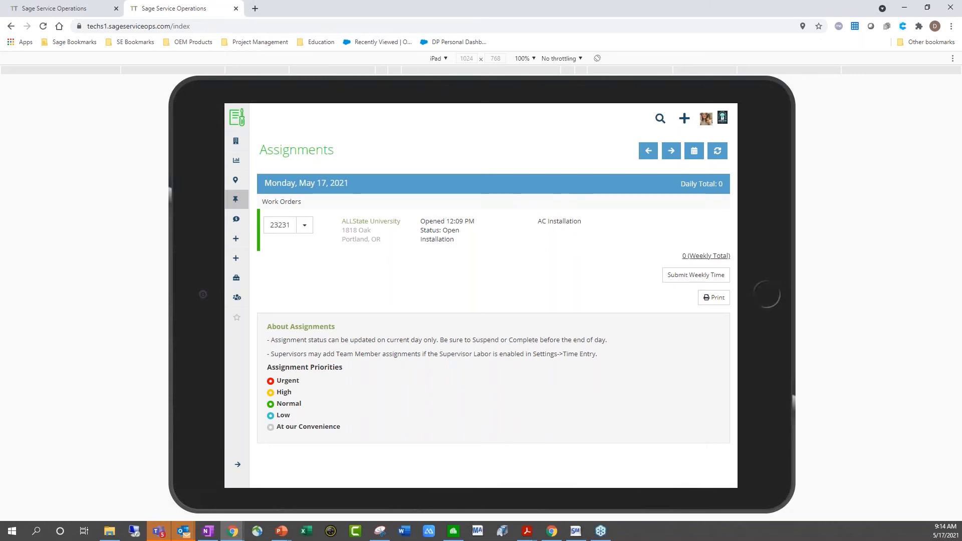
click(279, 225)
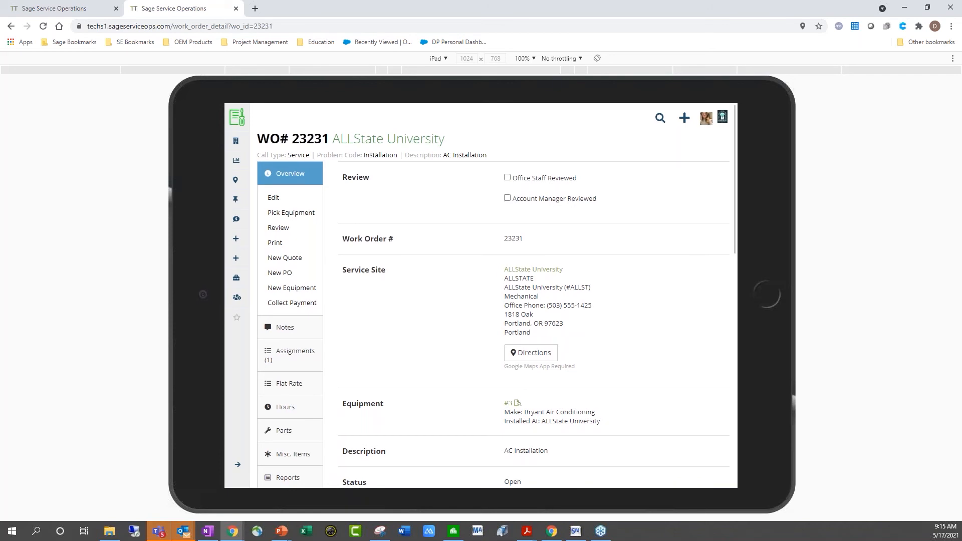
Look over work order 23231's overview, then bring up its Notes page
scroll(577, 329, down, 2)
scroll(497, 292, down, 2)
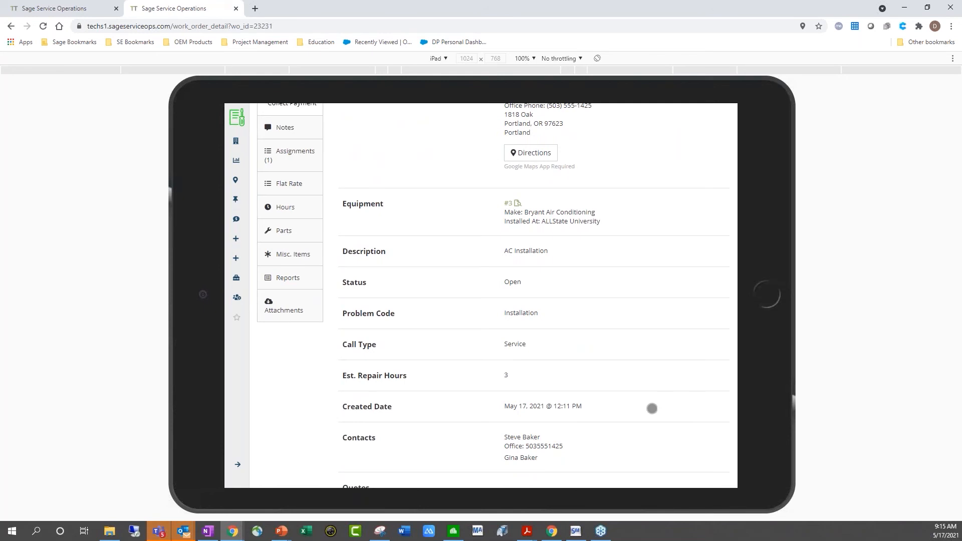
scroll(620, 360, up, 4)
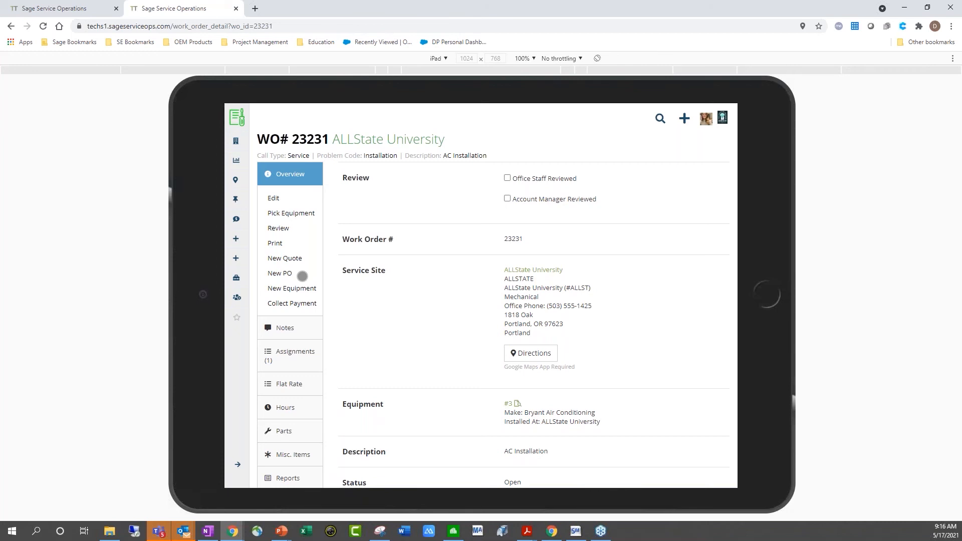
click(284, 327)
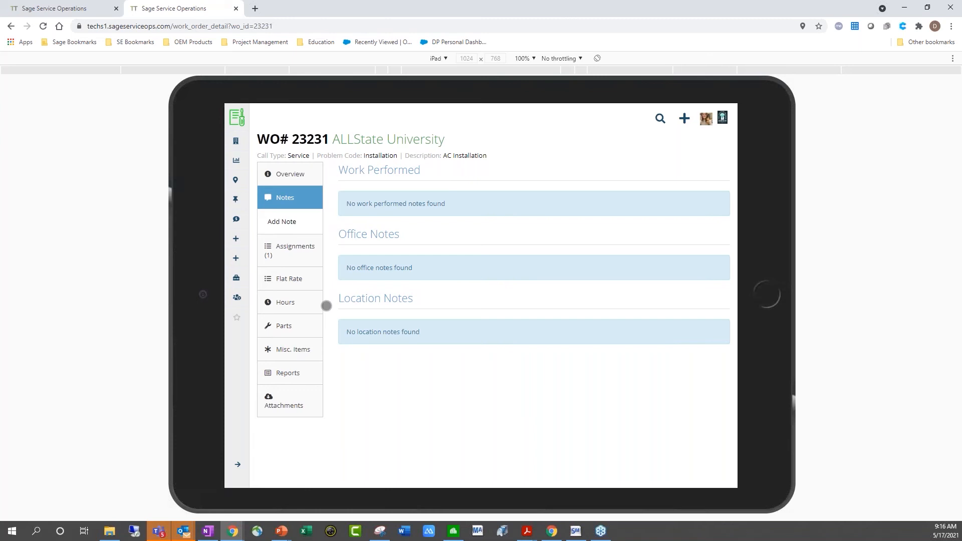
Start a new note with the Thank you canned message as Work Performed
click(281, 222)
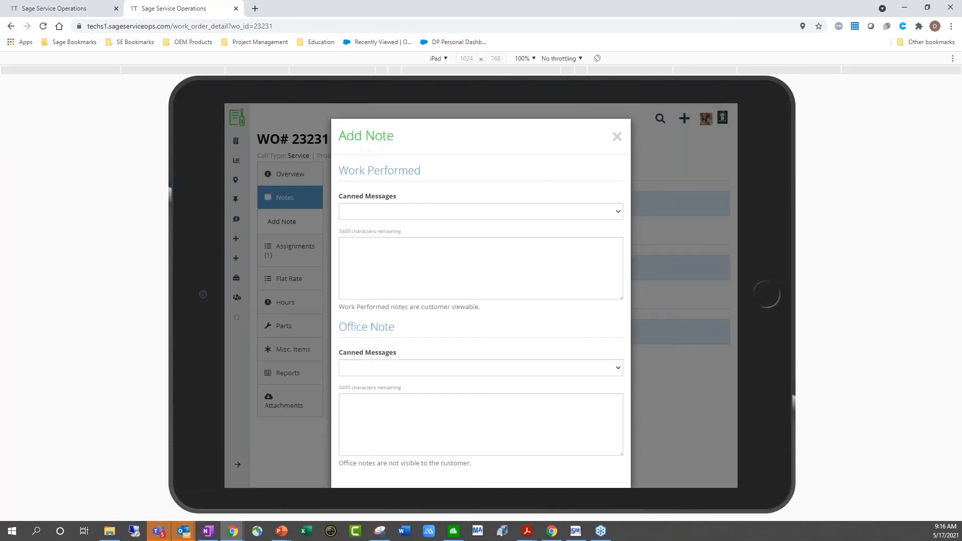
click(448, 211)
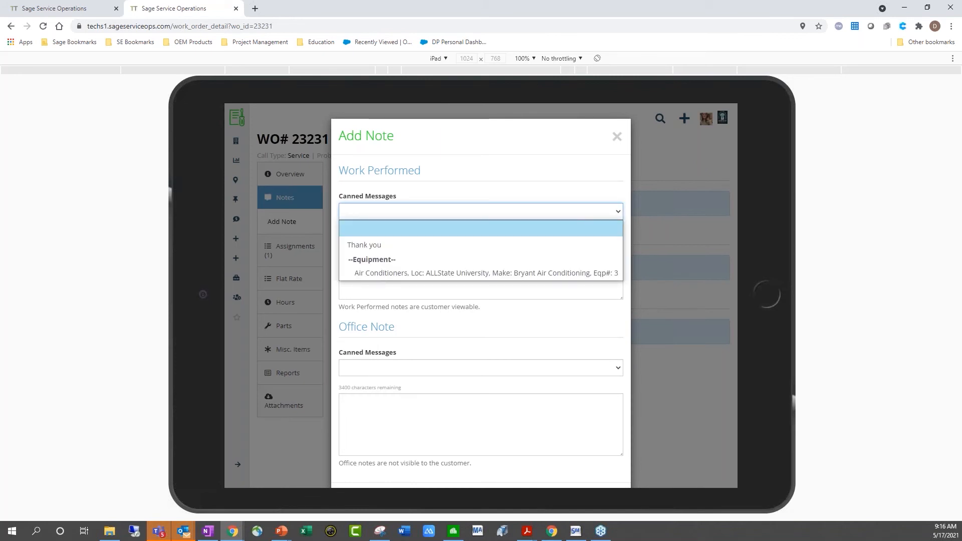
click(379, 246)
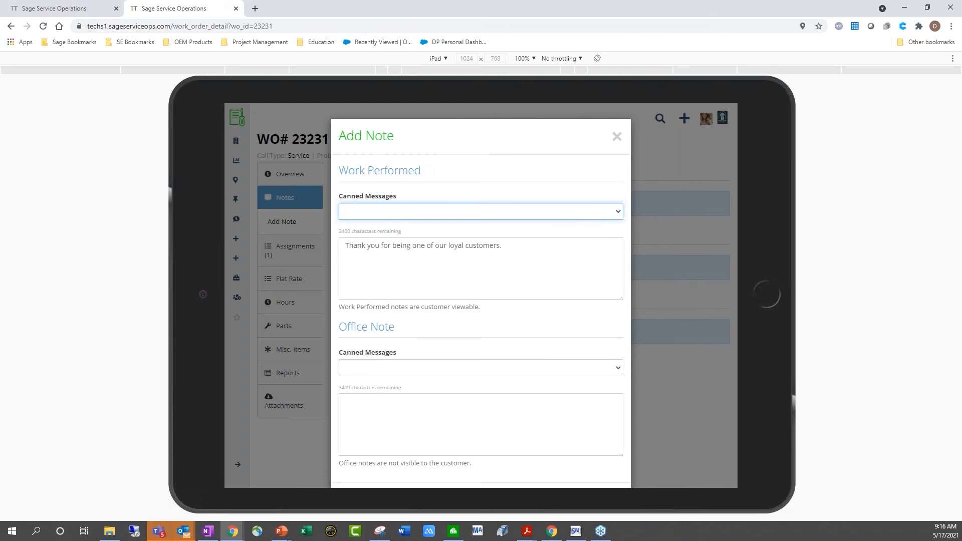
click(556, 251)
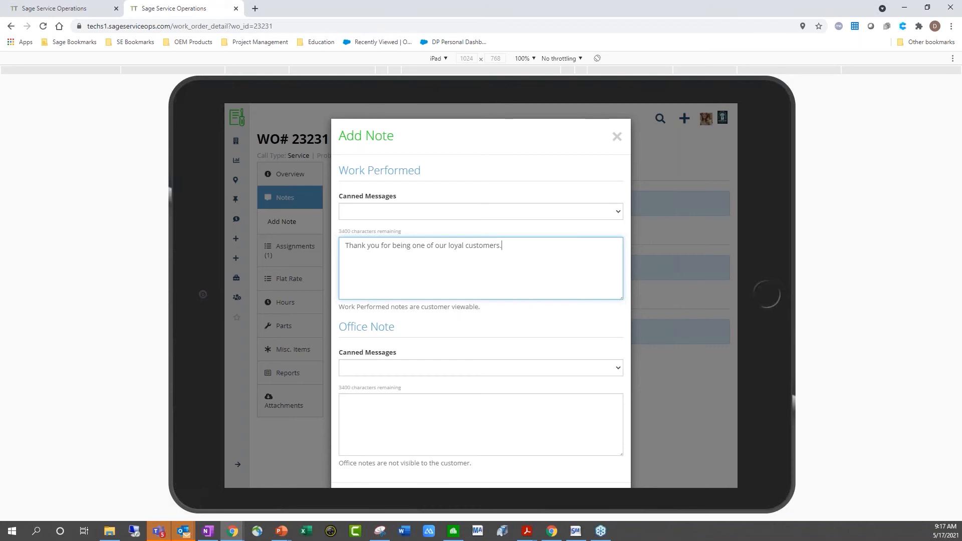
scroll(481, 296, down, 1)
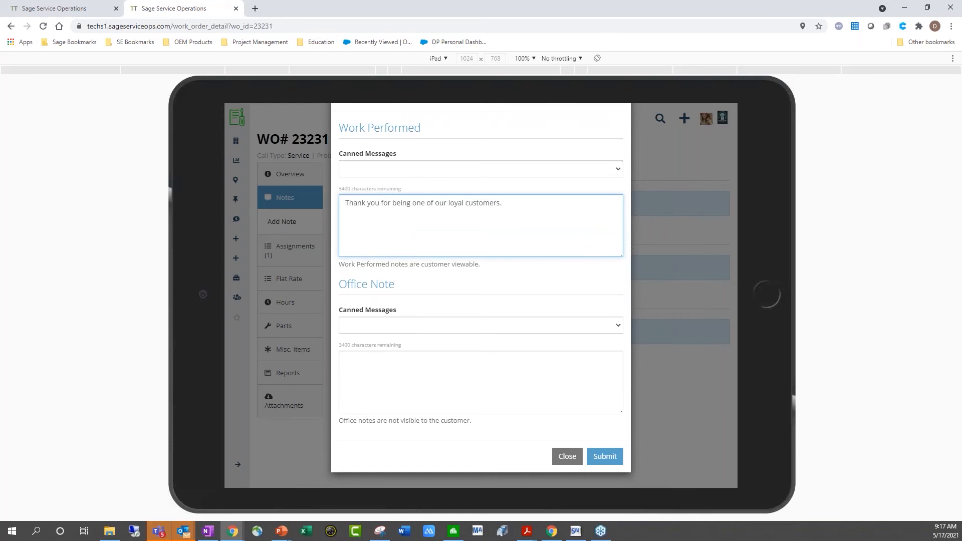
Add the OT Availability canned office note, submit the note, and view assignments
click(419, 325)
click(375, 357)
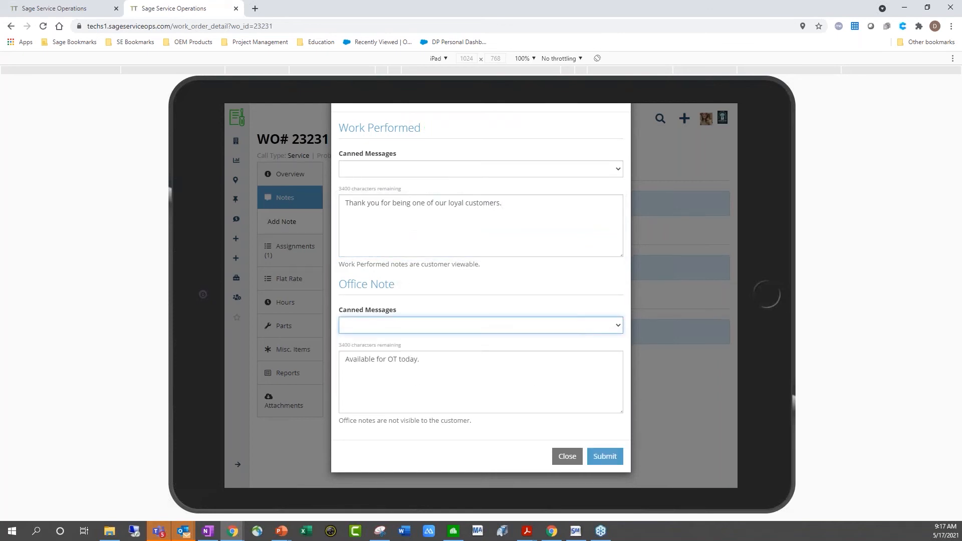
click(605, 457)
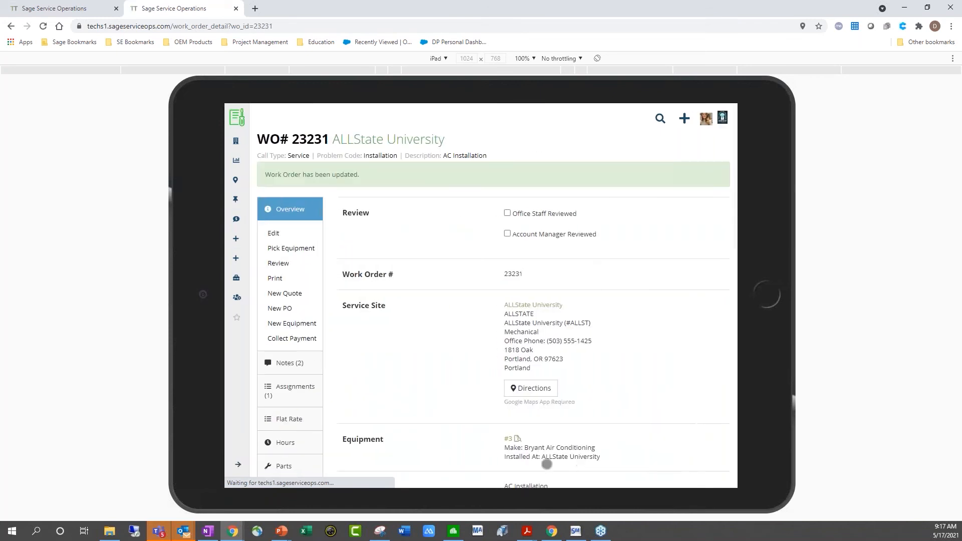
click(303, 398)
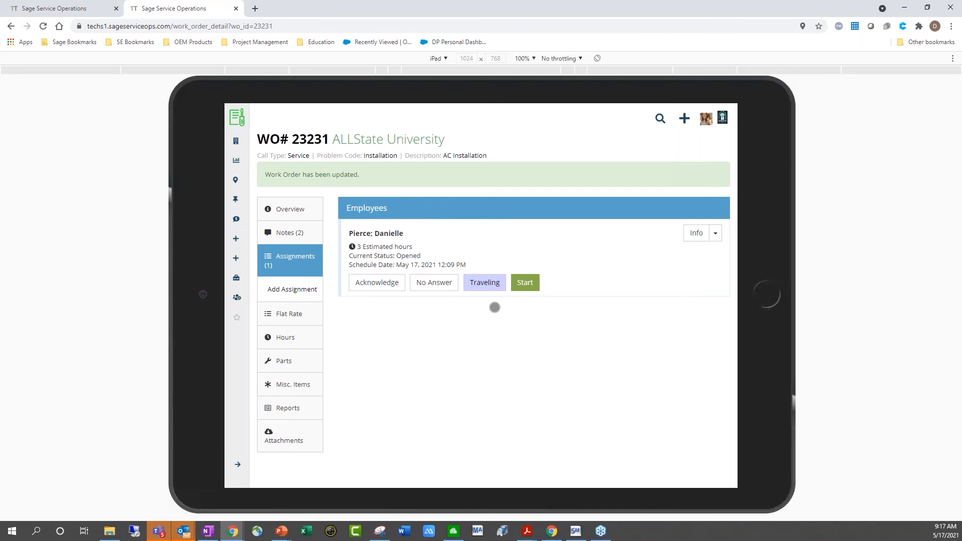
Update the technician's assignment status to Traveling, confirming the customer email notification
click(484, 282)
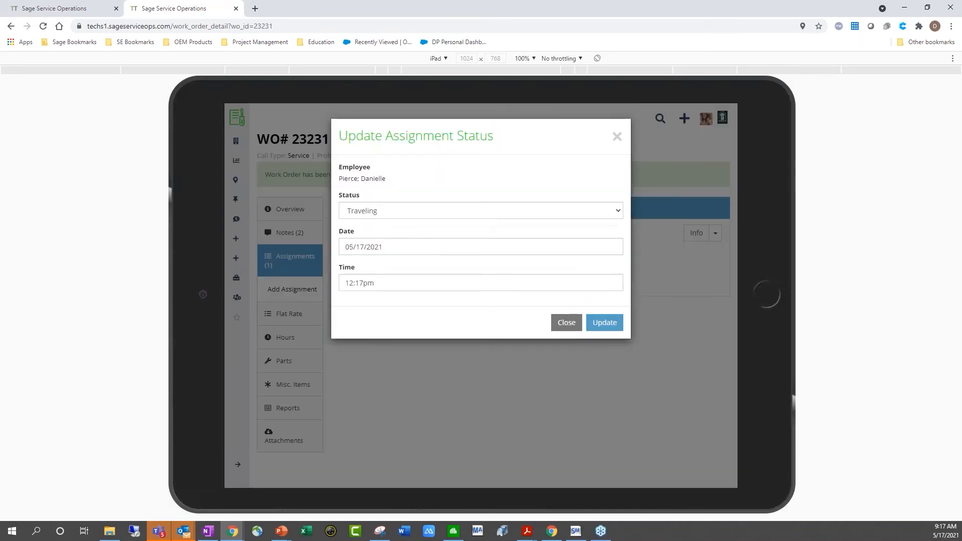
click(604, 323)
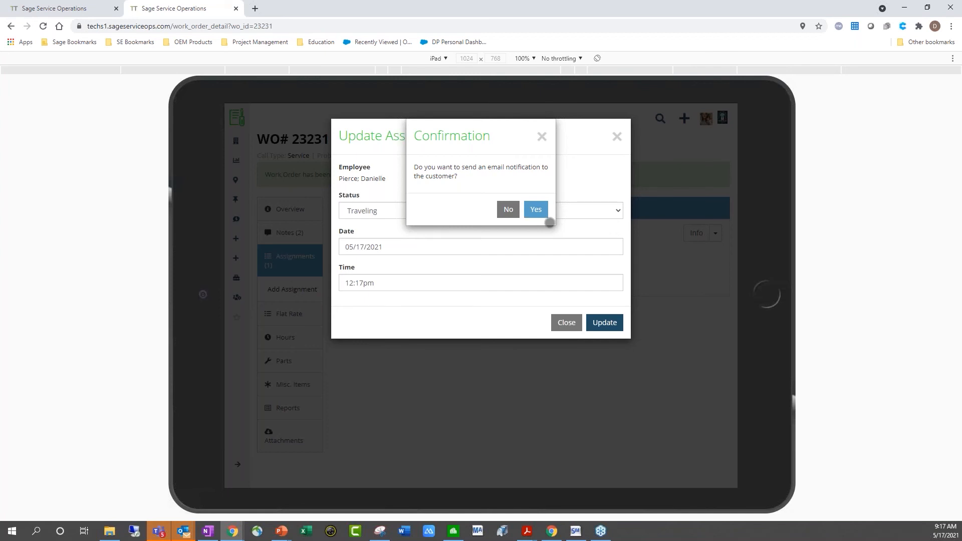
click(545, 215)
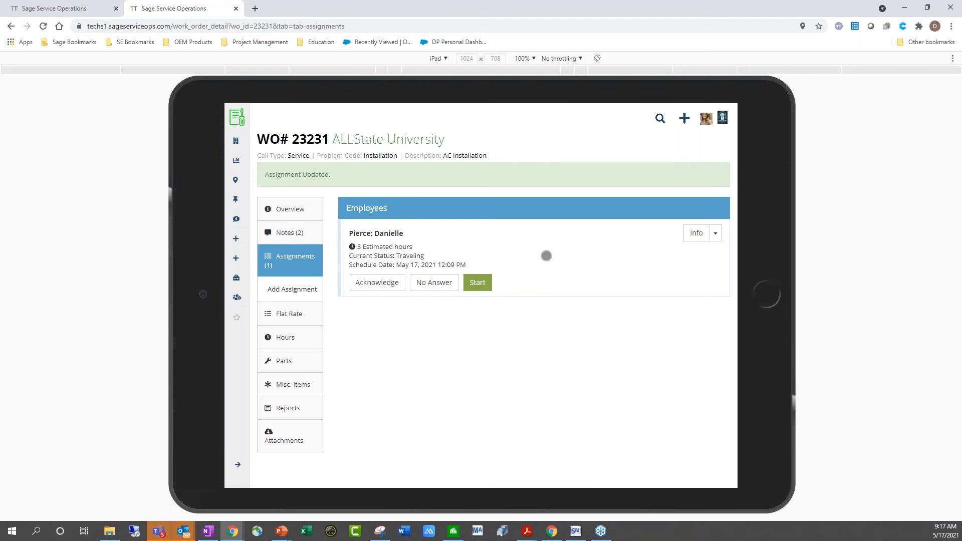
click(477, 282)
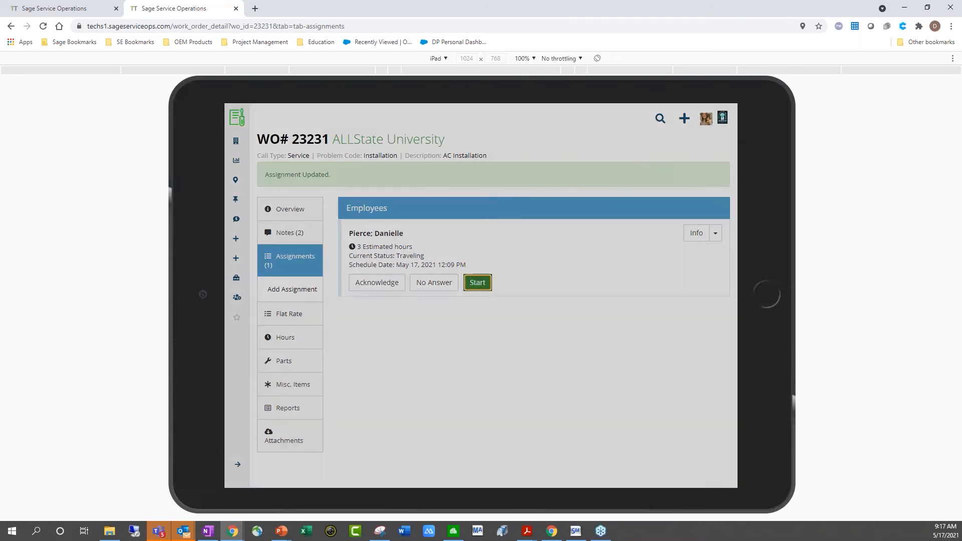
Save the assignment's Started status and view the work order's empty Flat Rate list
click(604, 323)
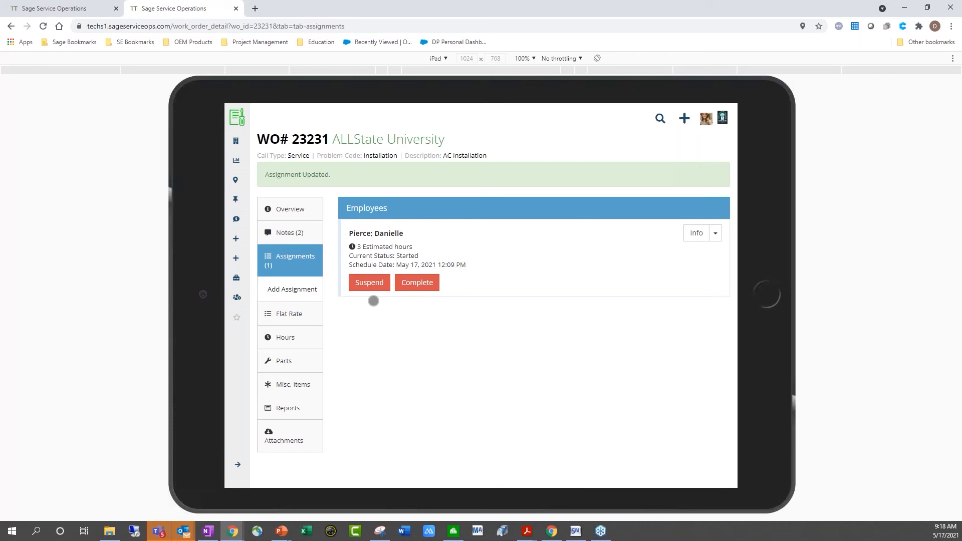
click(289, 314)
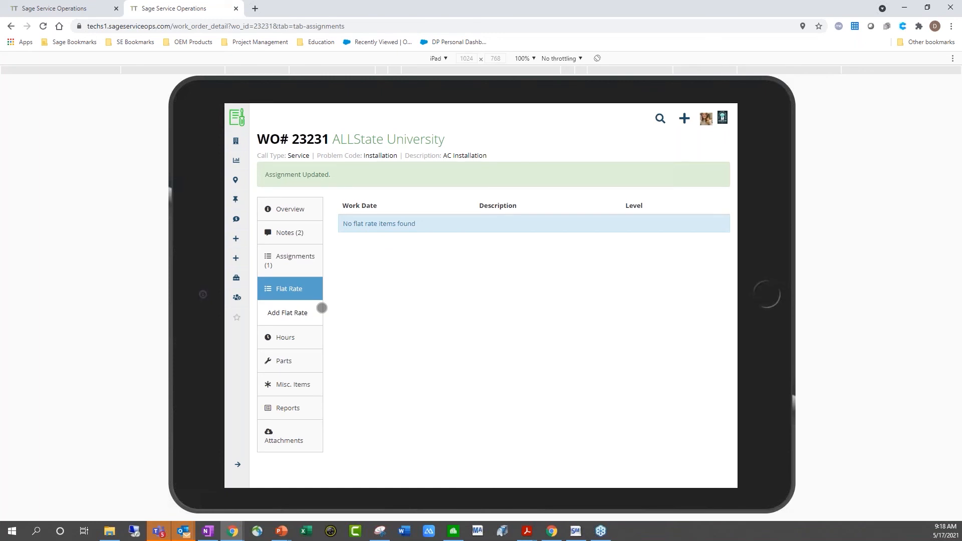
Show work order 23231's empty Parts page and begin a new part entry
click(288, 360)
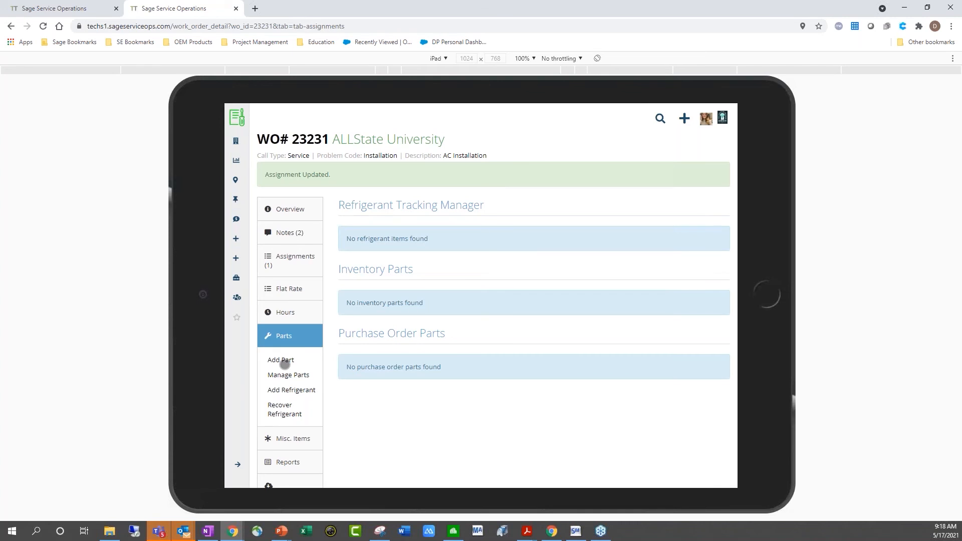
click(285, 362)
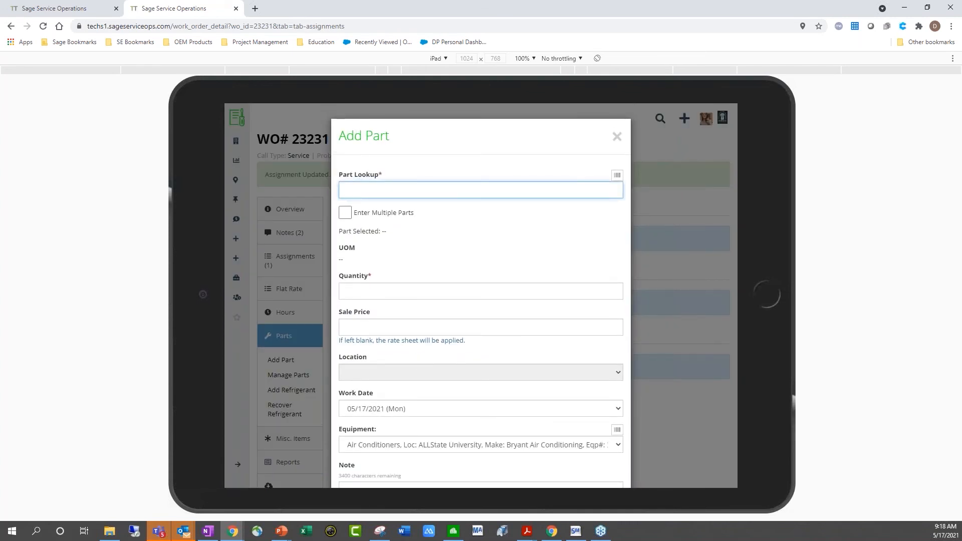
Pick #12 THHN Green Wire from a 'wire' part search, with quantity 5
text(wire)
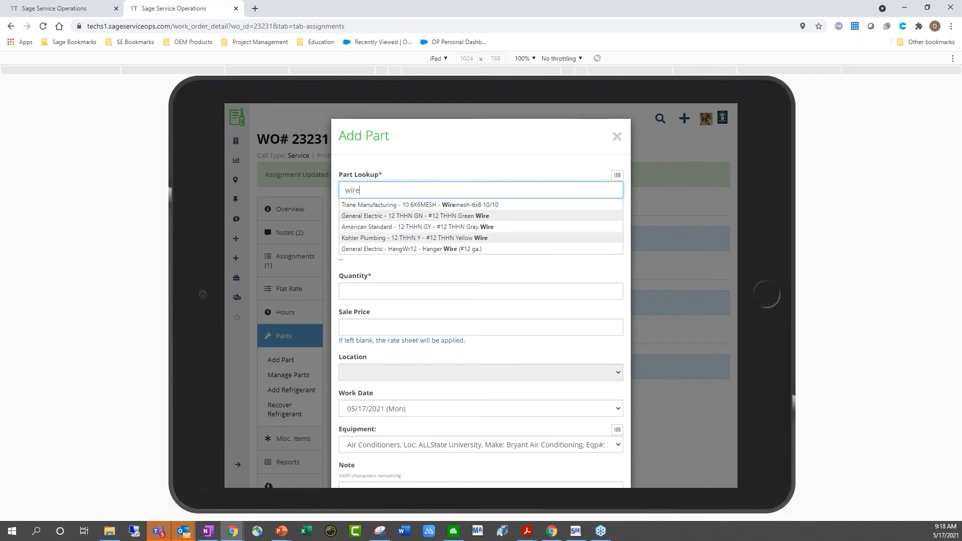
click(463, 210)
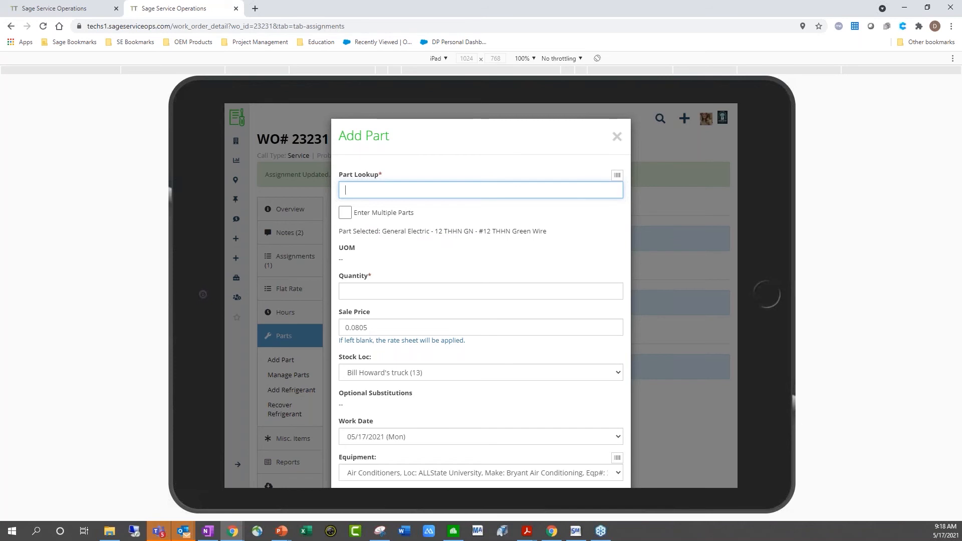
click(351, 291)
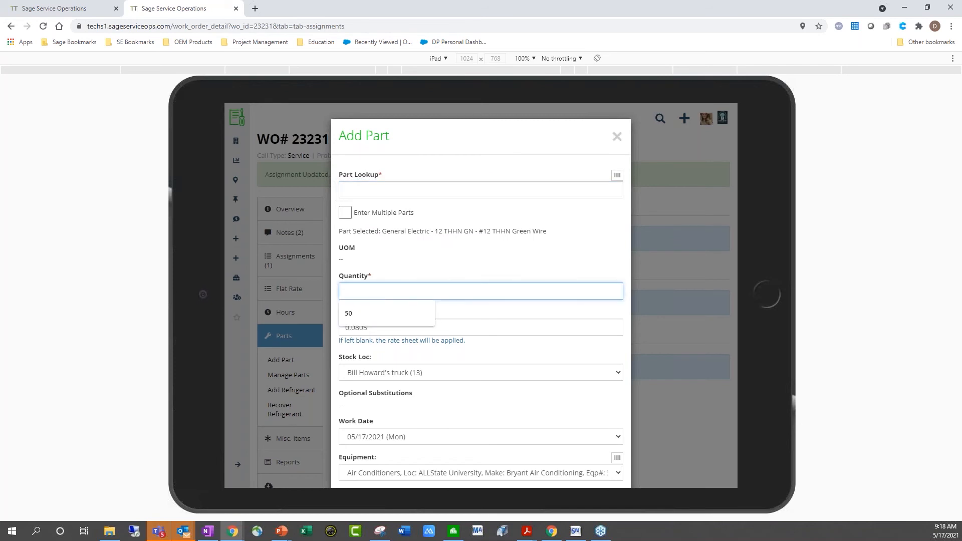
text(5)
click(517, 275)
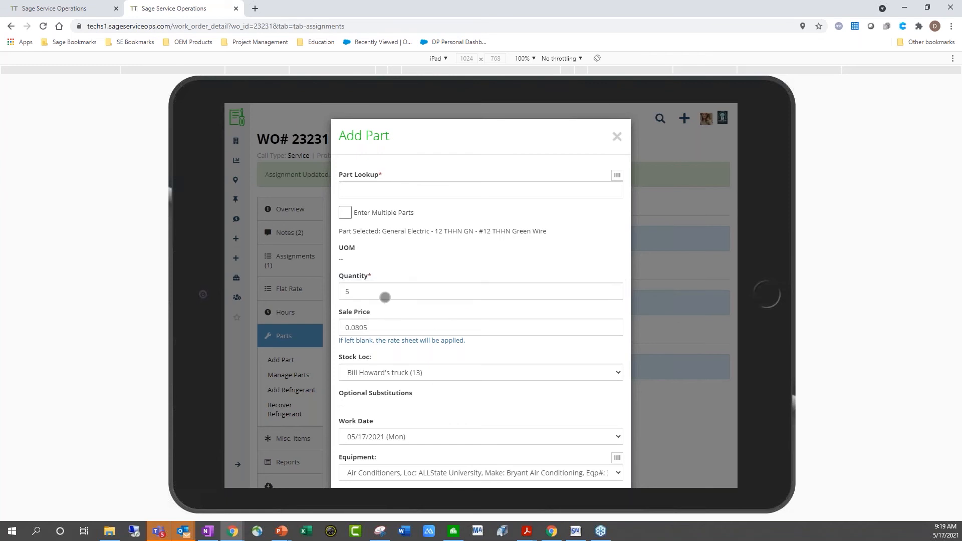
Draw the wire from Main Stock (19995), make it customer viewable, and save it
drag(385, 297, 369, 245)
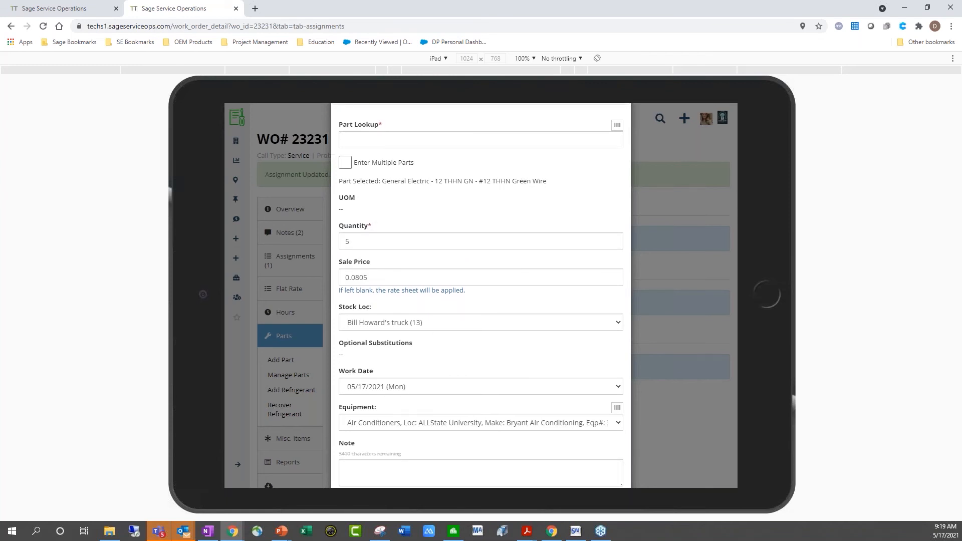
scroll(481, 296, down, 1)
click(447, 278)
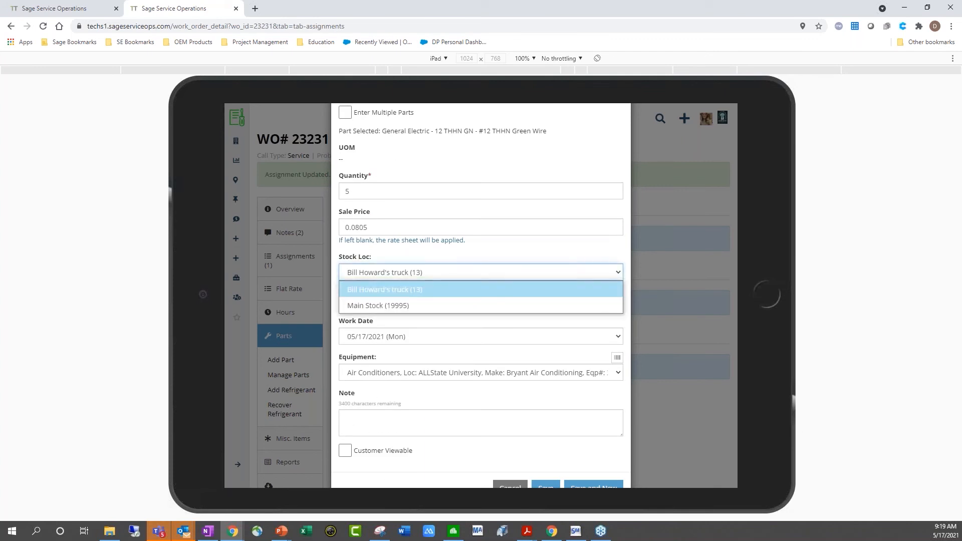
click(400, 305)
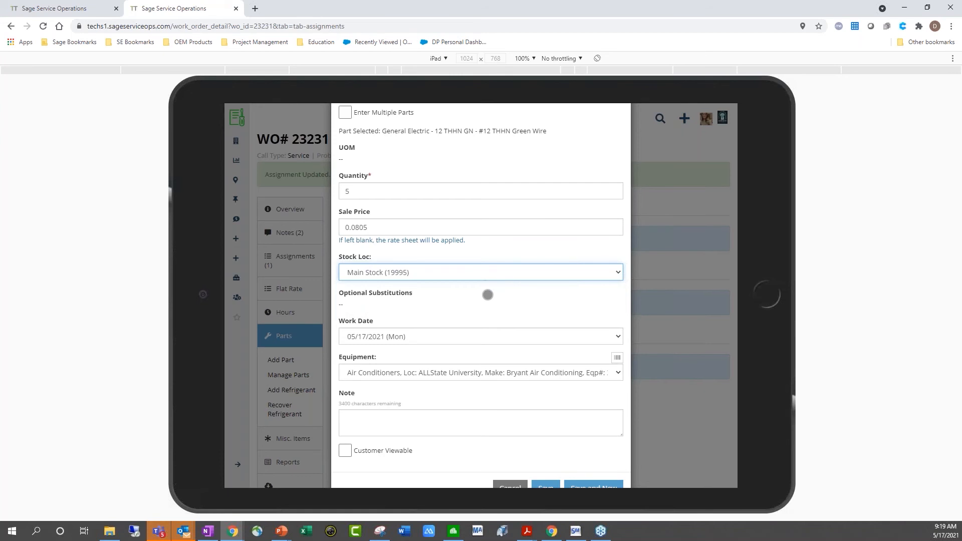
scroll(487, 295, down, 1)
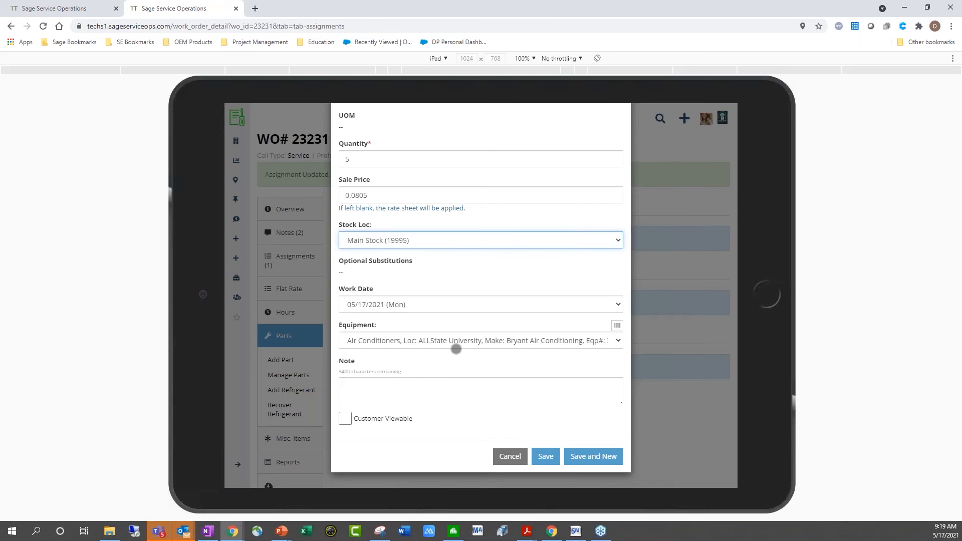
click(344, 418)
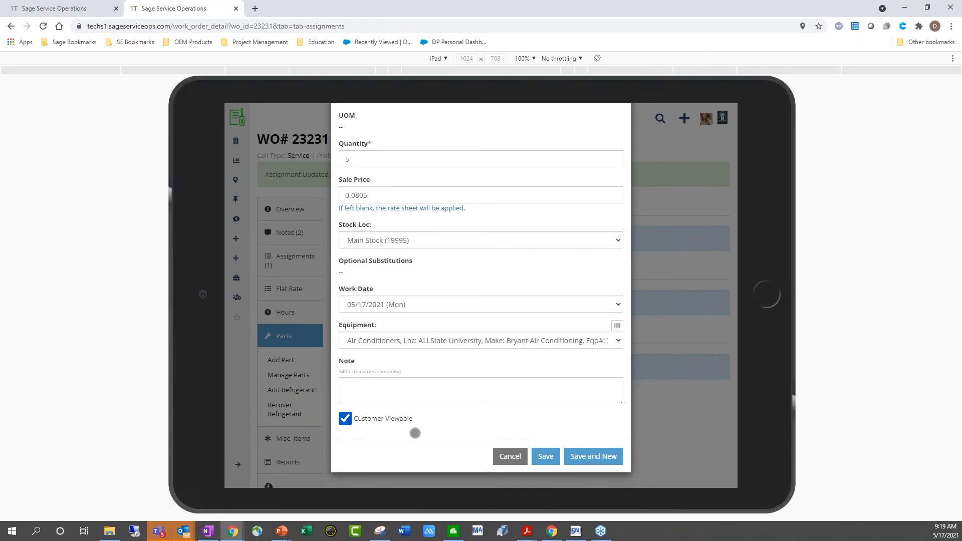
scroll(414, 433, up, 2)
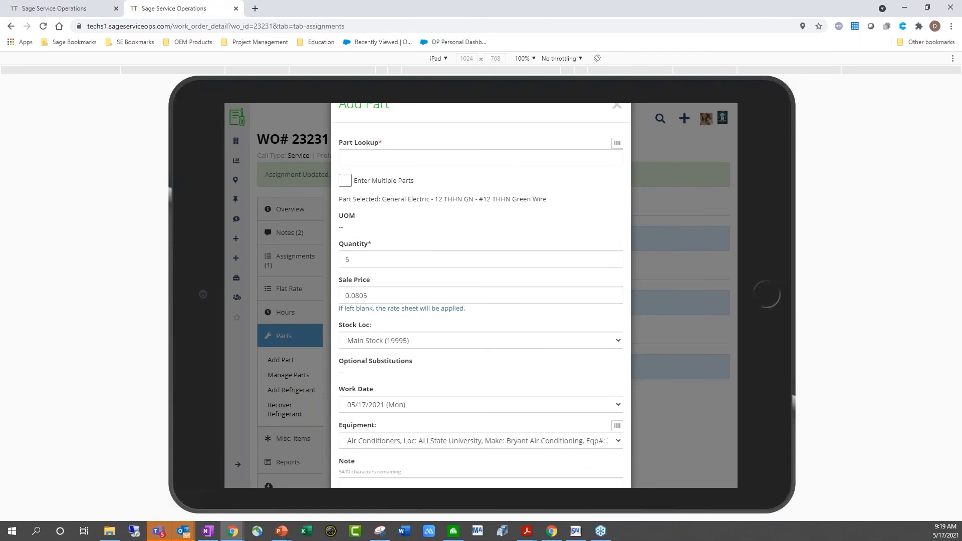
scroll(343, 179, down, 2)
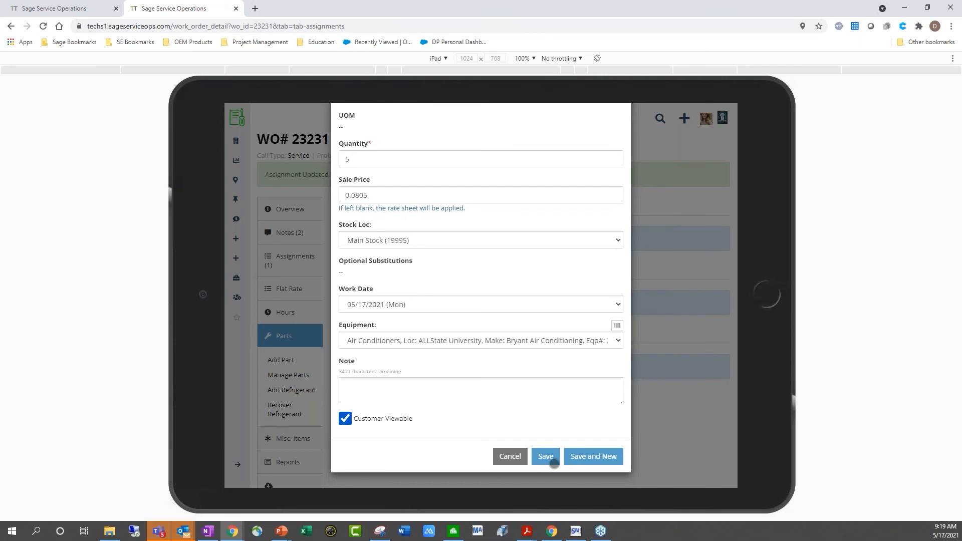
click(555, 463)
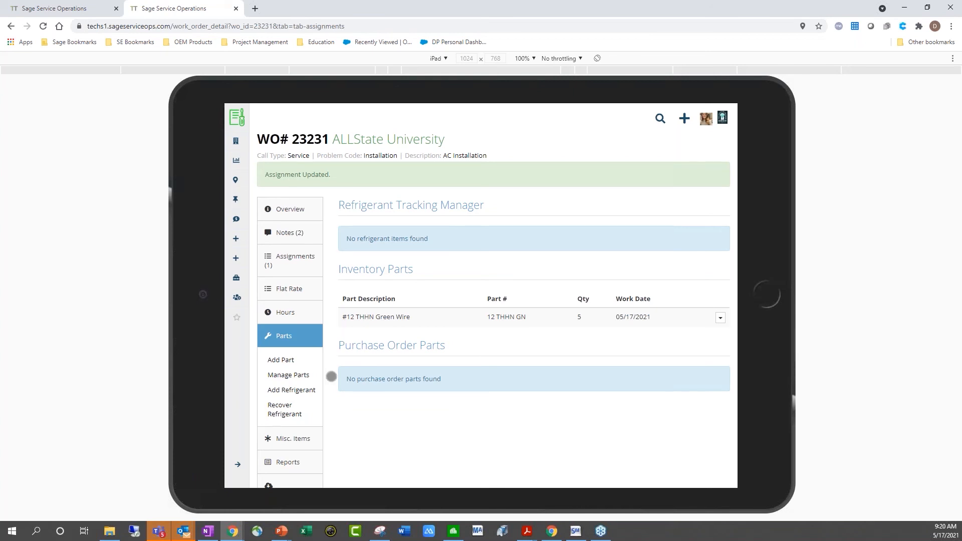
Once the 5 green wires are saved, view the work order's empty Misc. Items list
click(292, 438)
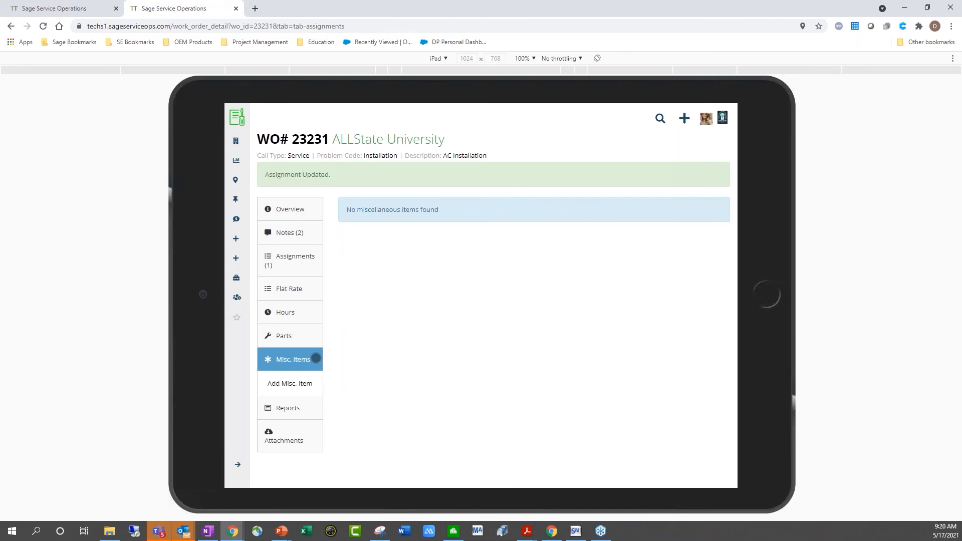
Enter a misc item 'Special Item', quantity 1, unit cost 100.0000, plus a unit sale price
click(317, 384)
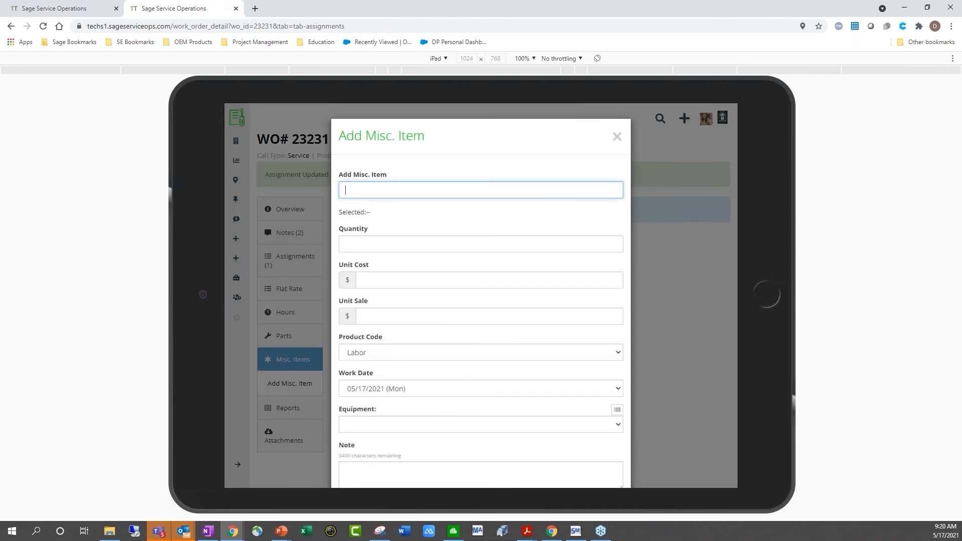
text(sh)
key(BackSpace)
key(BackSpace)
text(Sp)
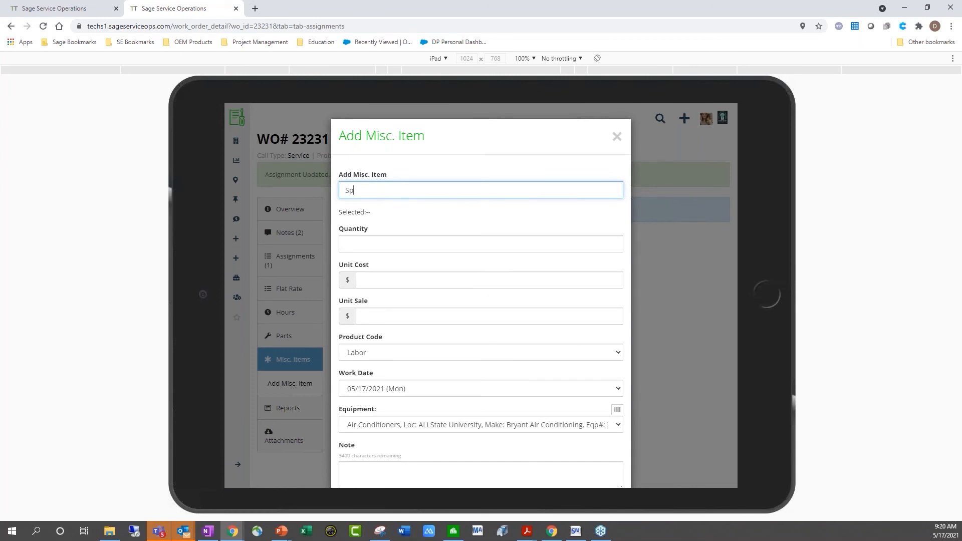
text(ecial Item)
click(351, 244)
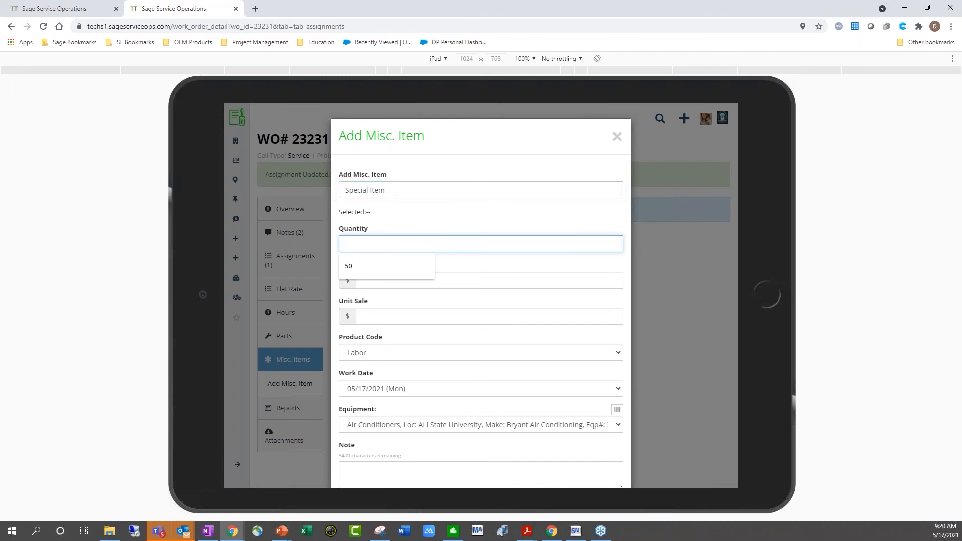
text(1)
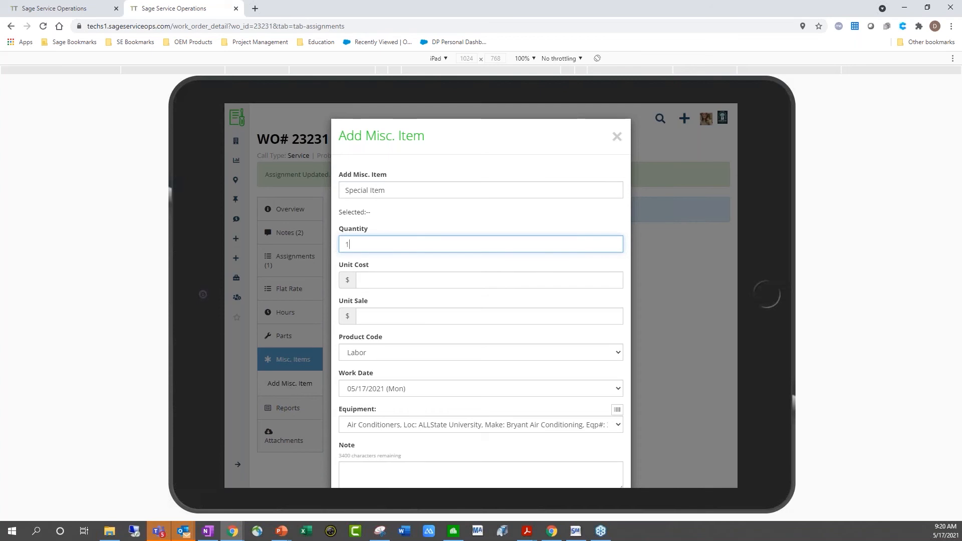
click(466, 282)
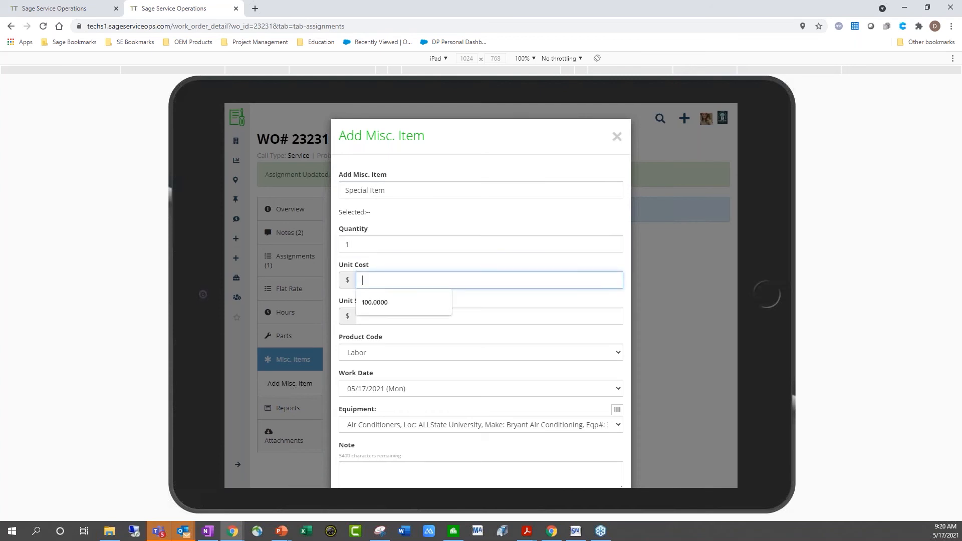
click(396, 305)
key(Tab)
text(0)
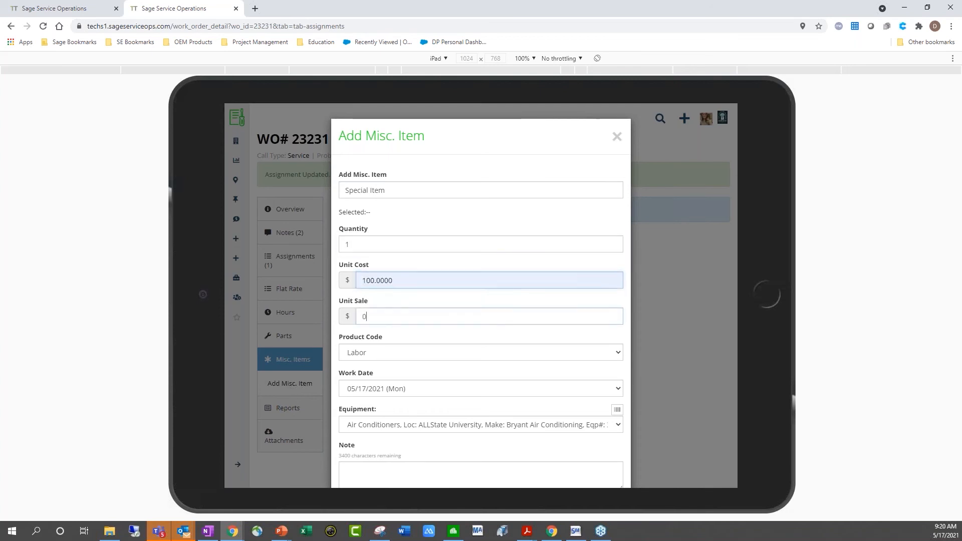
key(BackSpace)
text(110.00012)
text(0)
key(BackSpace)
key(BackSpace)
key(BackSpace)
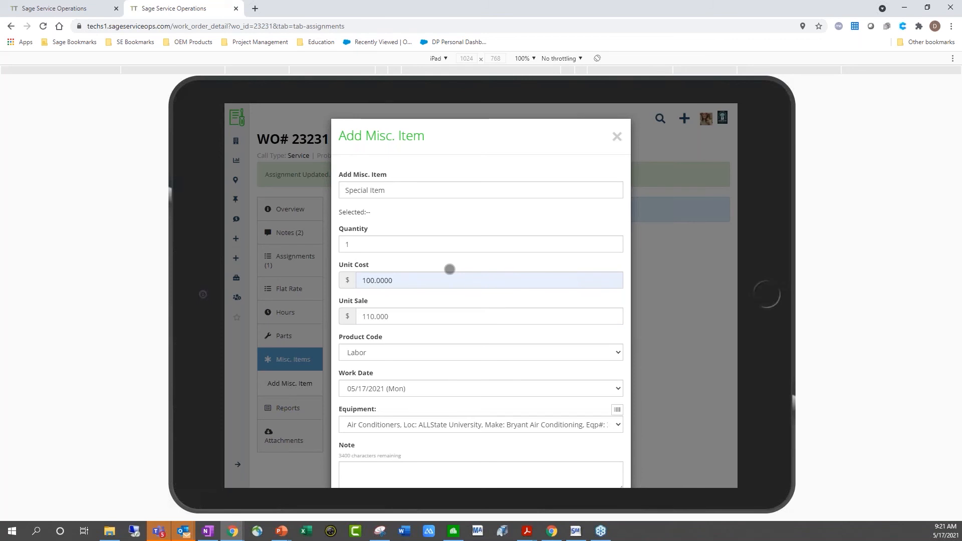
Give the Special Item product code Parts, make it customer viewable, and save it
scroll(449, 269, down, 2)
click(524, 273)
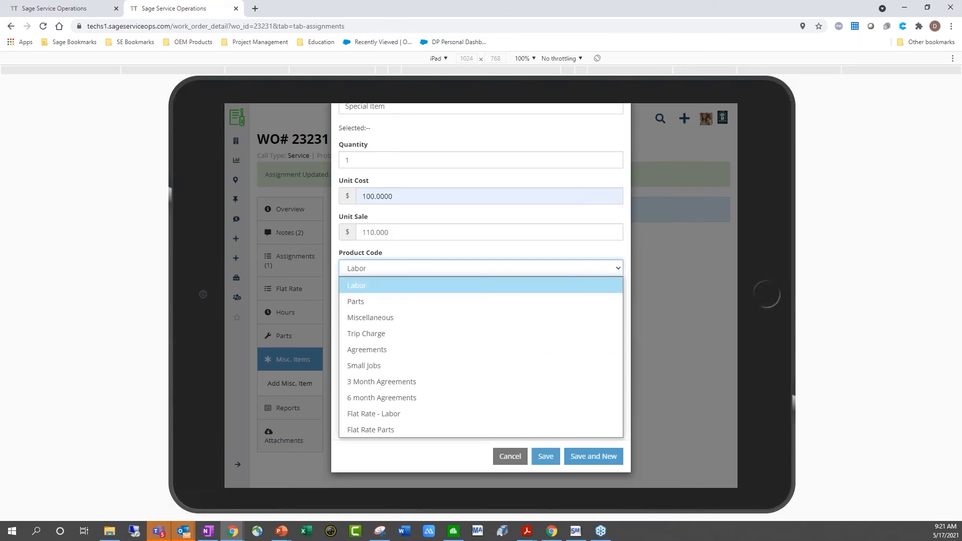
click(377, 302)
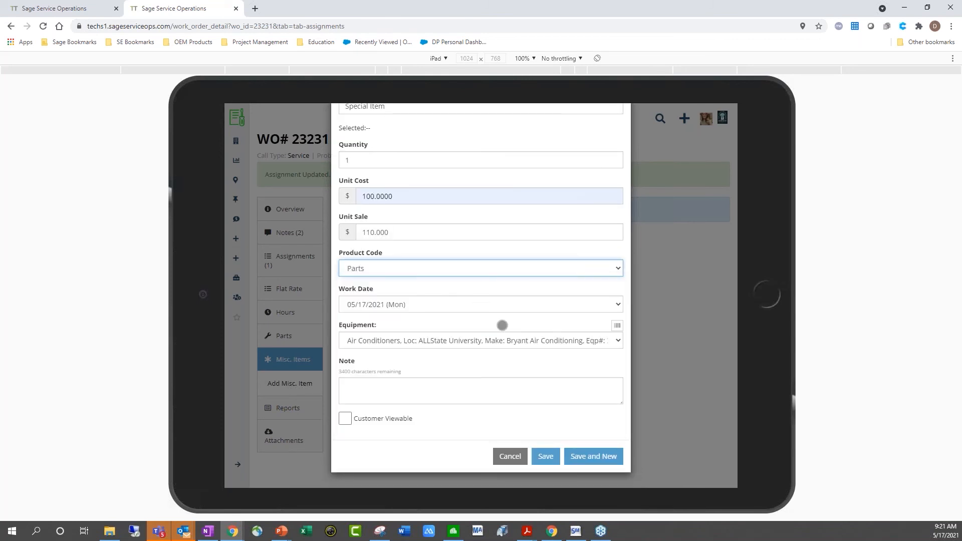
click(344, 418)
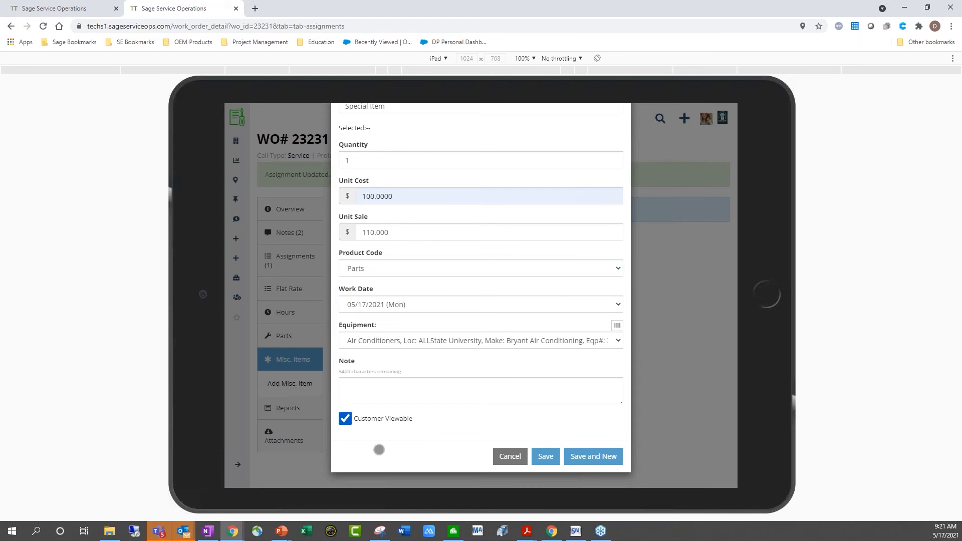
click(593, 455)
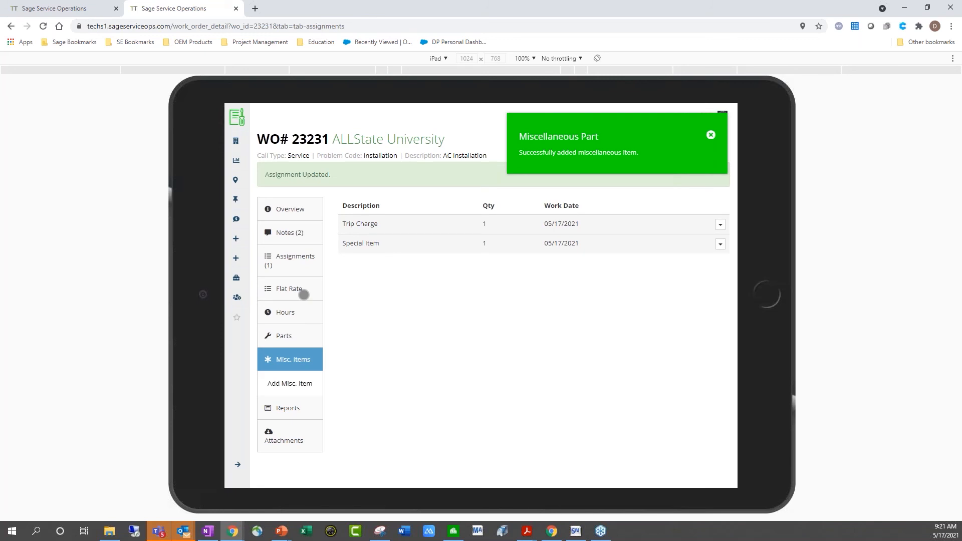
Mark the technician's assignment Complete and view the work order's empty Hours page
click(291, 258)
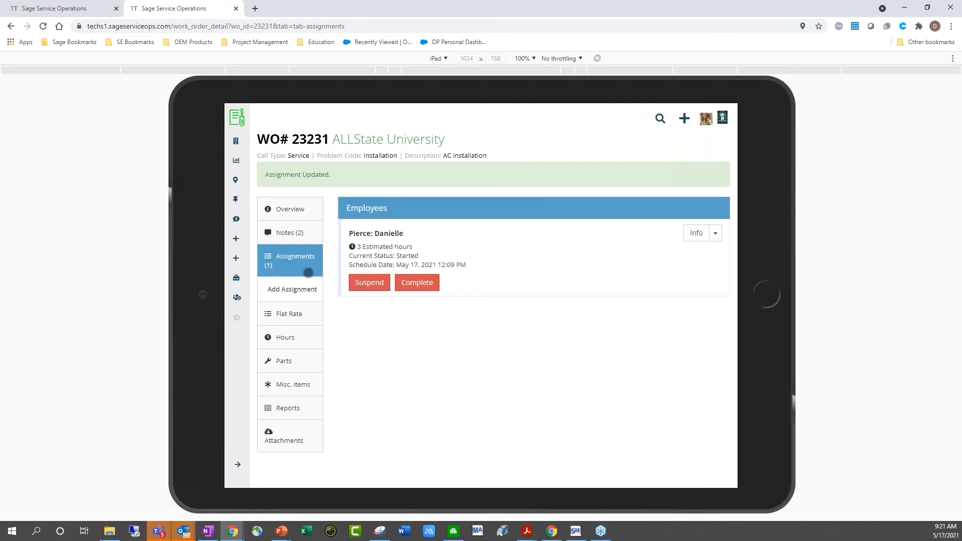
click(417, 285)
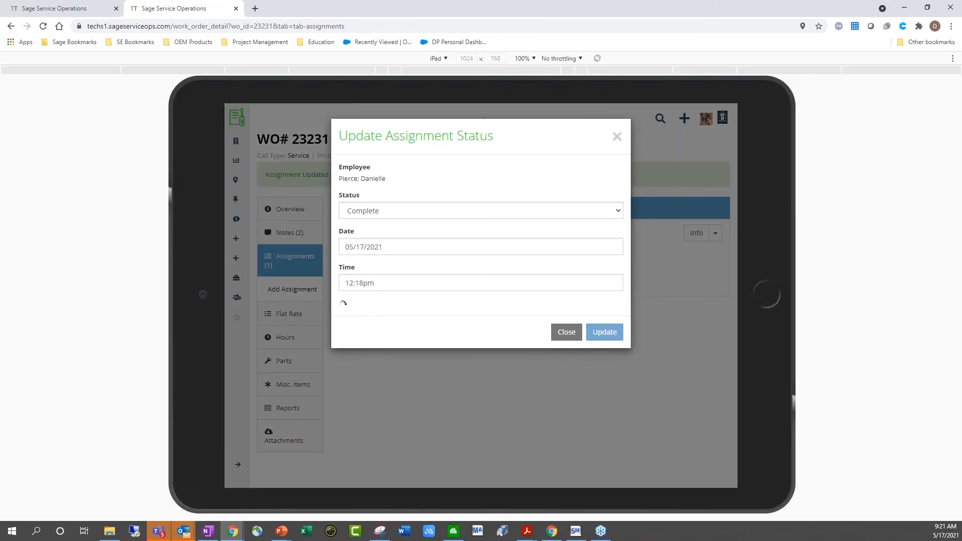
click(302, 338)
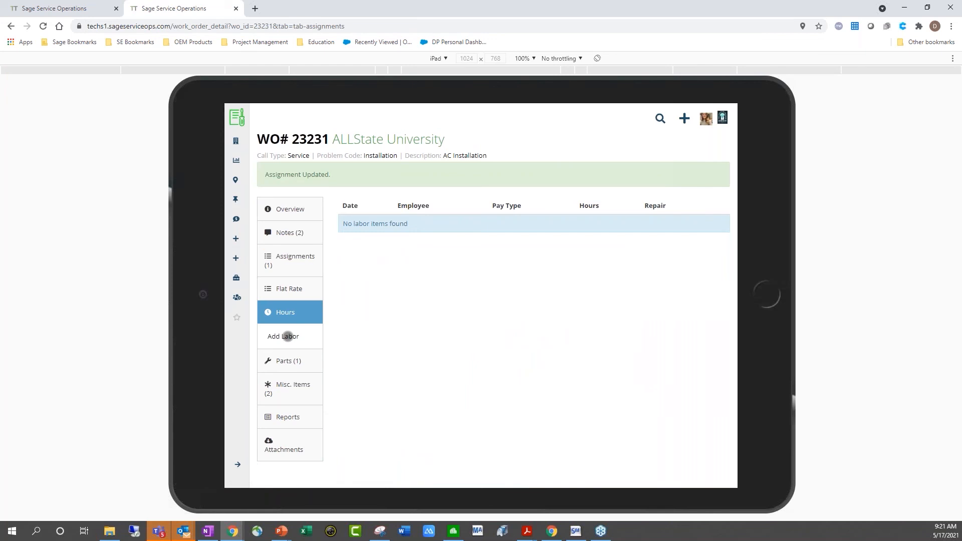
Add a customer-viewable labor entry for E - Replaced breaker: 4 cost hours, 5 billable hours
click(287, 336)
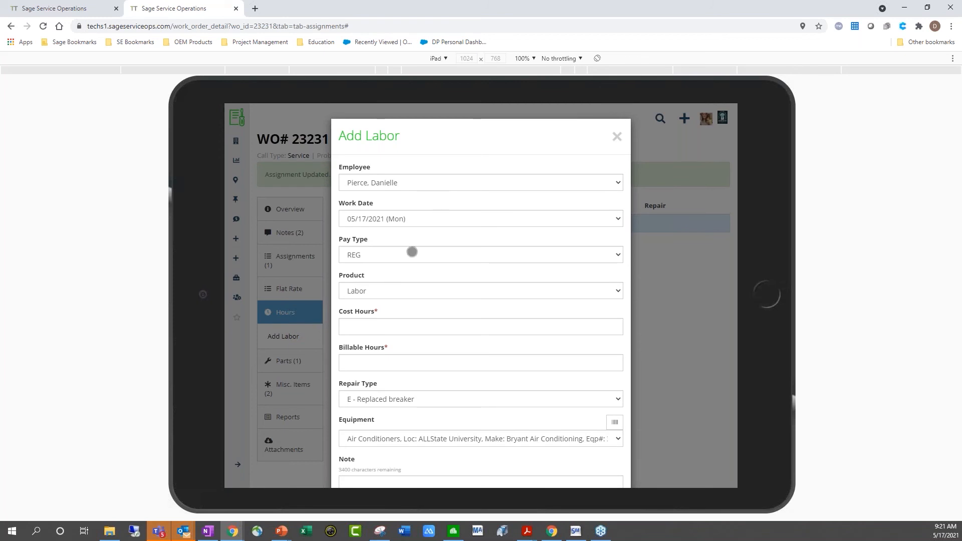
scroll(411, 252, down, 1)
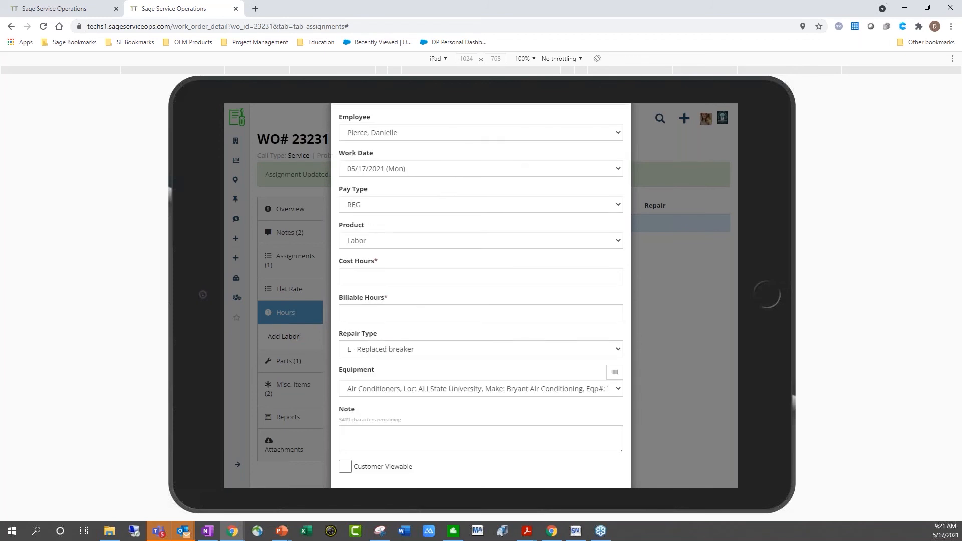
click(411, 276)
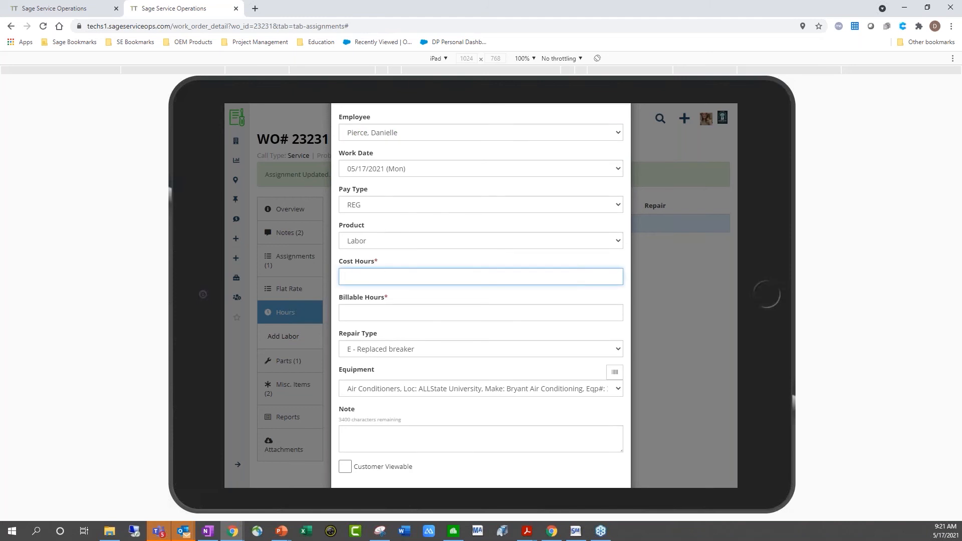
scroll(404, 277, down, 1)
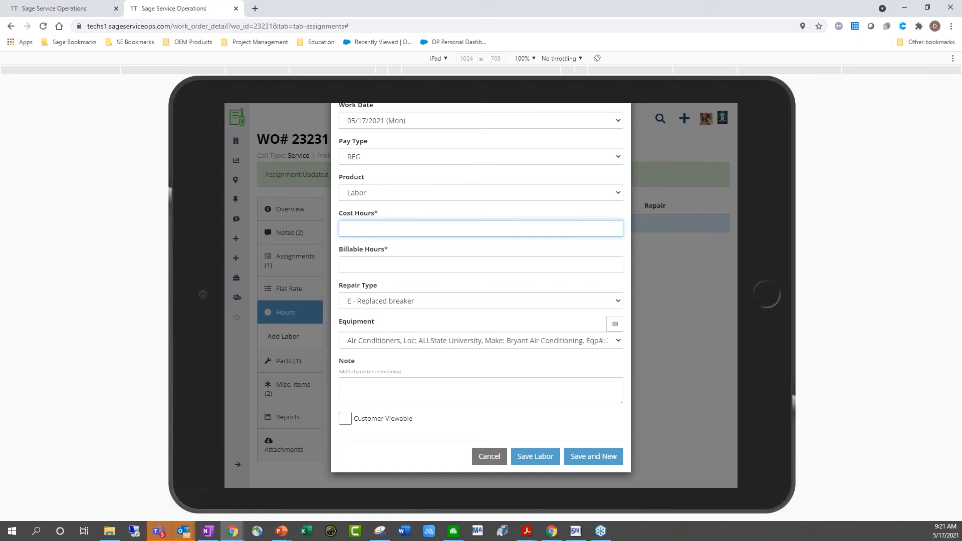
text(4)
key(Tab)
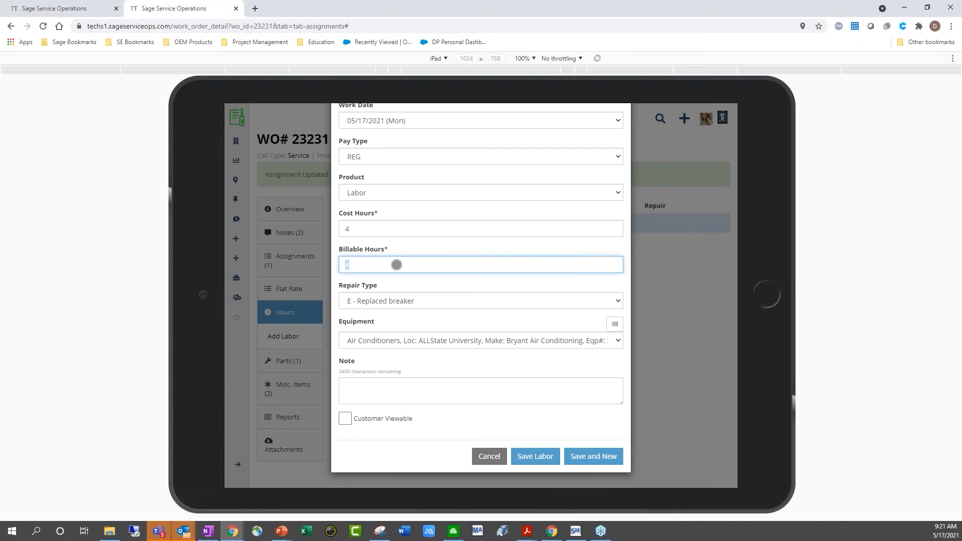
text(4)
key(BackSpace)
text(5)
click(344, 418)
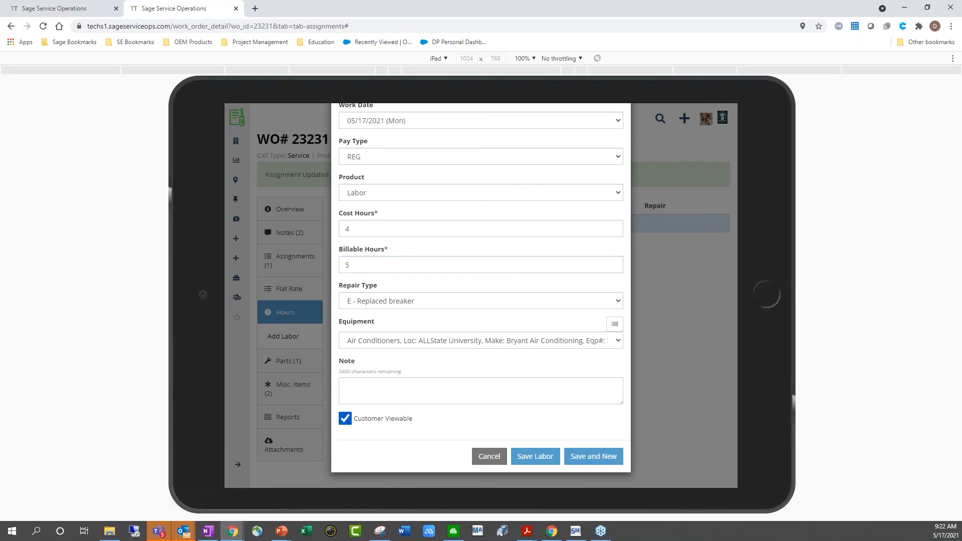
click(585, 456)
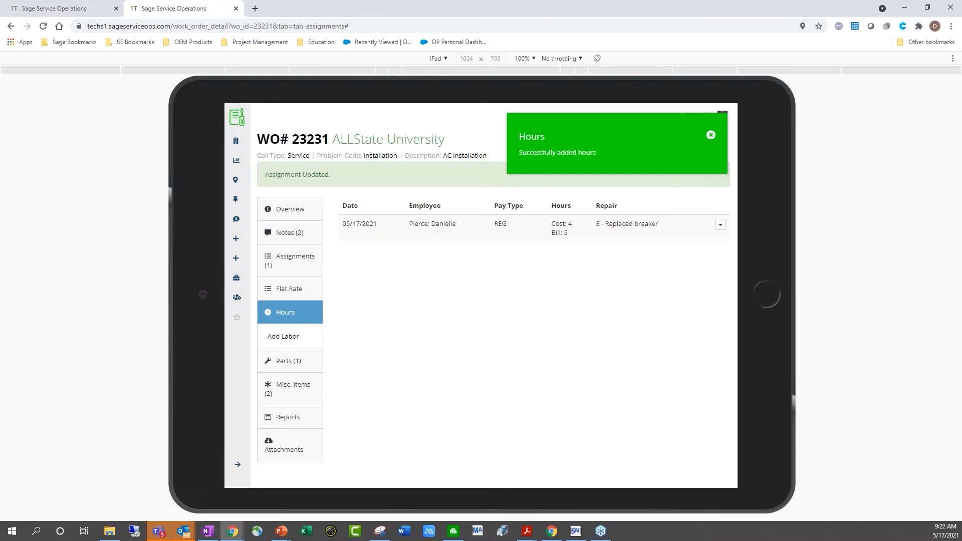
click(283, 445)
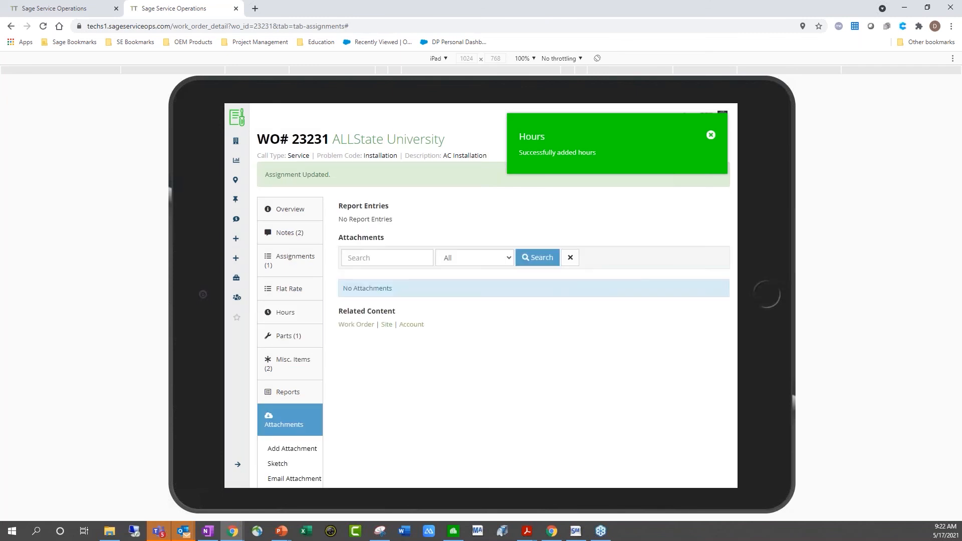
Choose AC Unit 1.jpg from Pictures > Example Pictures as the new attachment's file
scroll(493, 296, down, 1)
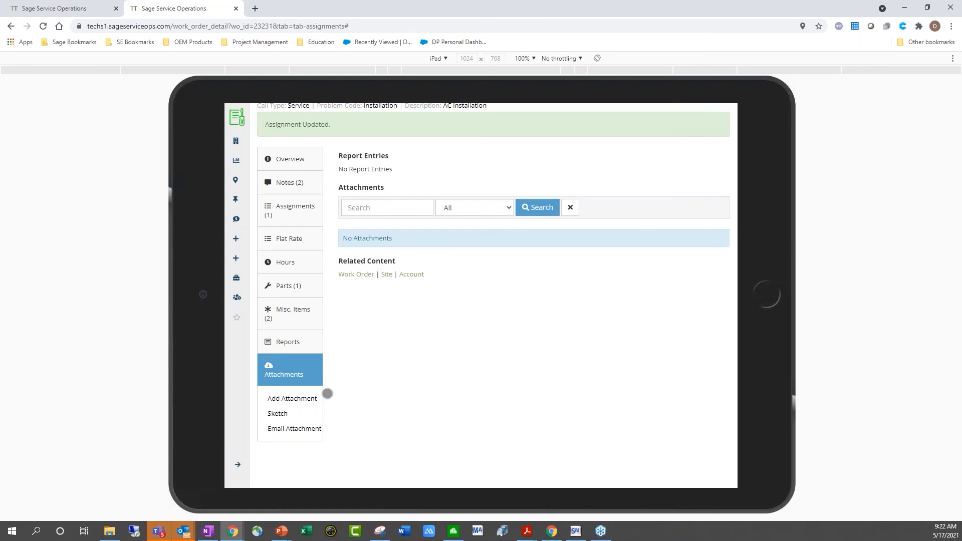
click(320, 398)
scroll(454, 224, up, 1)
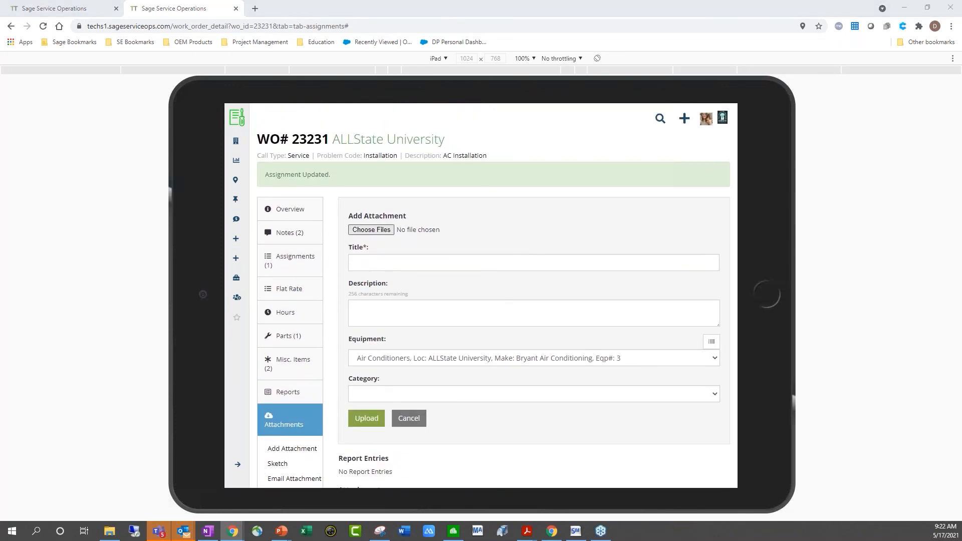
click(371, 230)
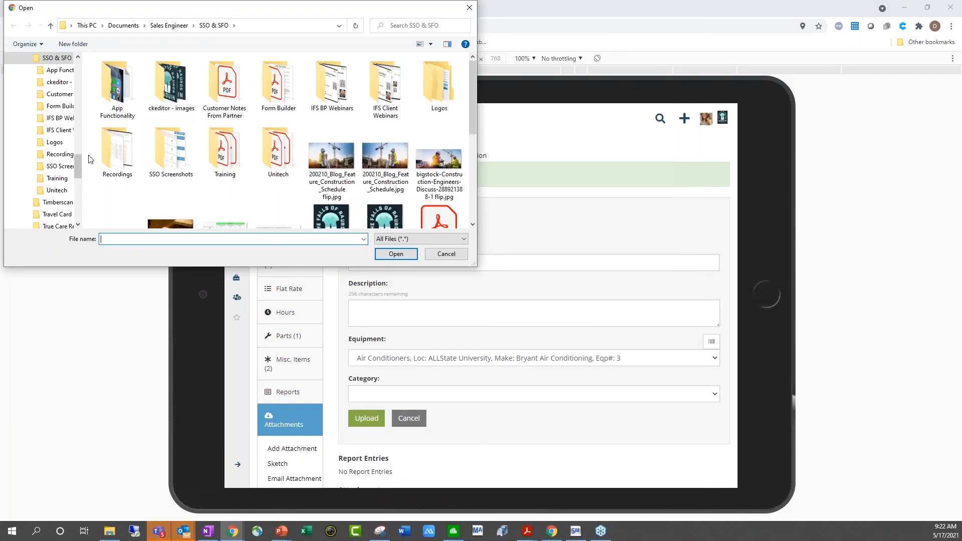
drag(76, 165, 78, 68)
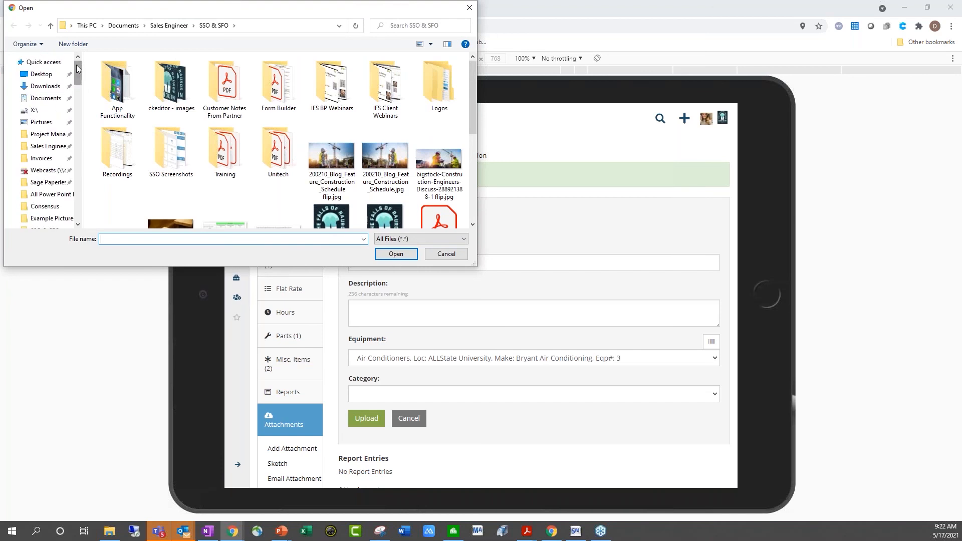
click(39, 124)
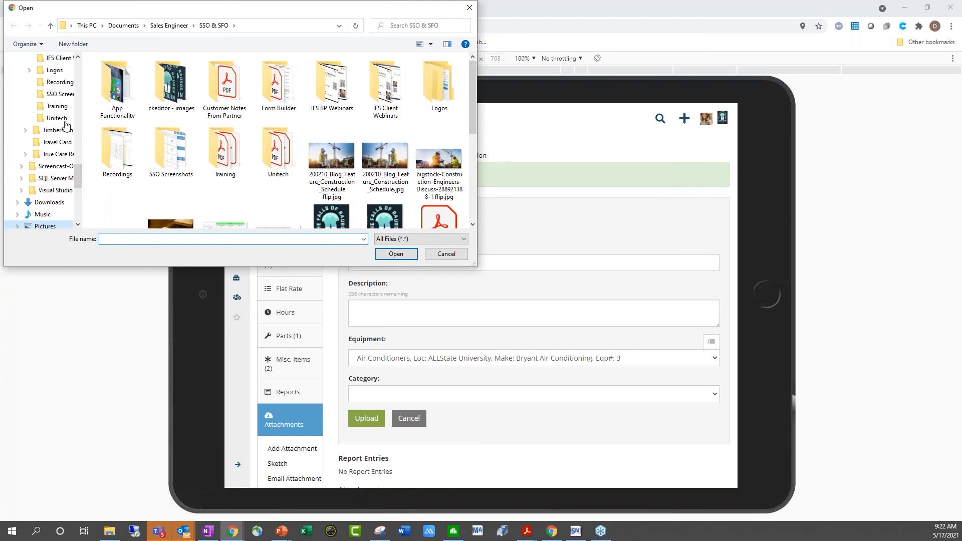
double_click(117, 88)
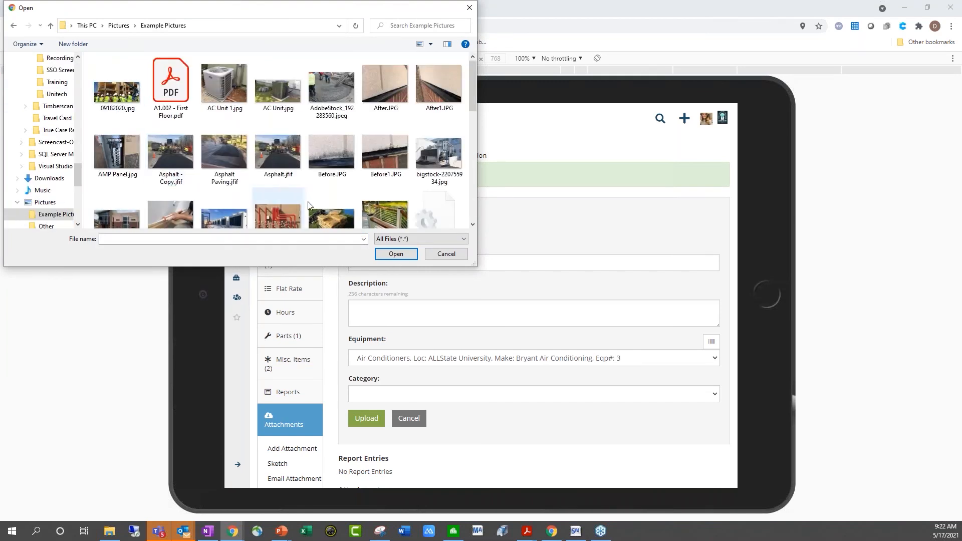
scroll(421, 165, down, 1)
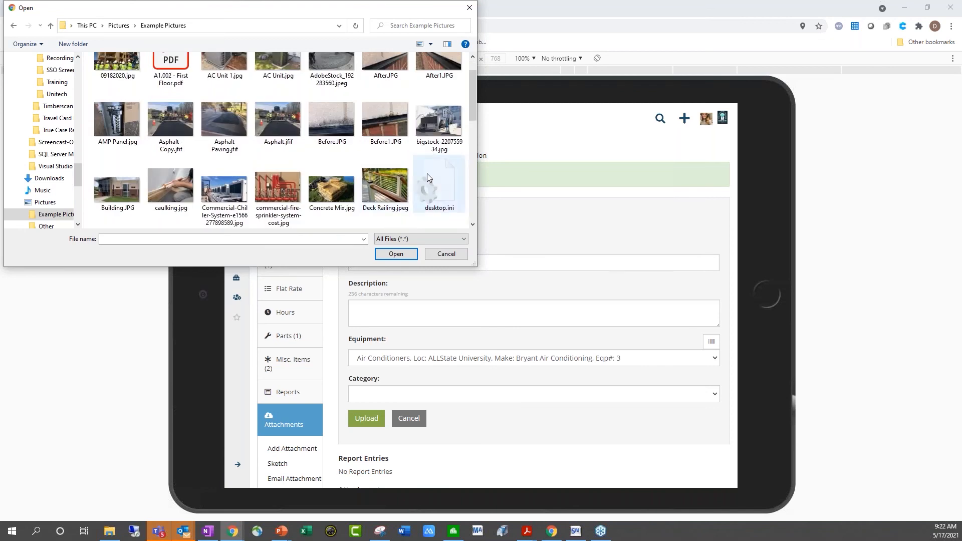
scroll(428, 174, down, 3)
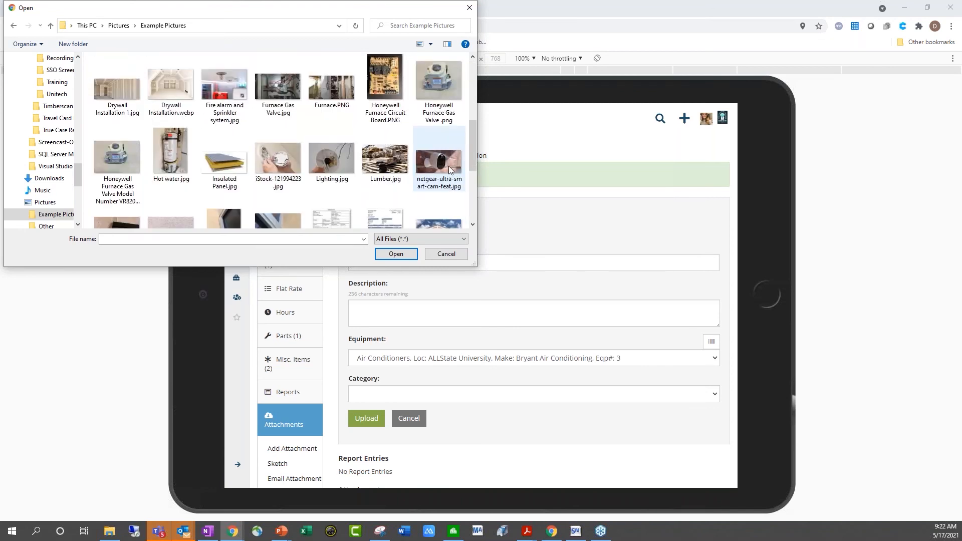
scroll(449, 166, down, 2)
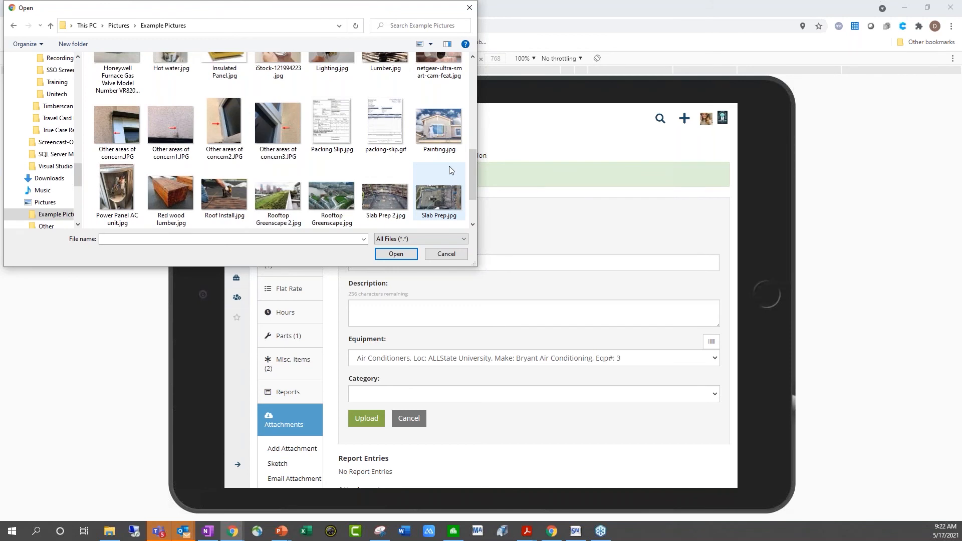
scroll(449, 170, up, 6)
scroll(450, 170, up, 1)
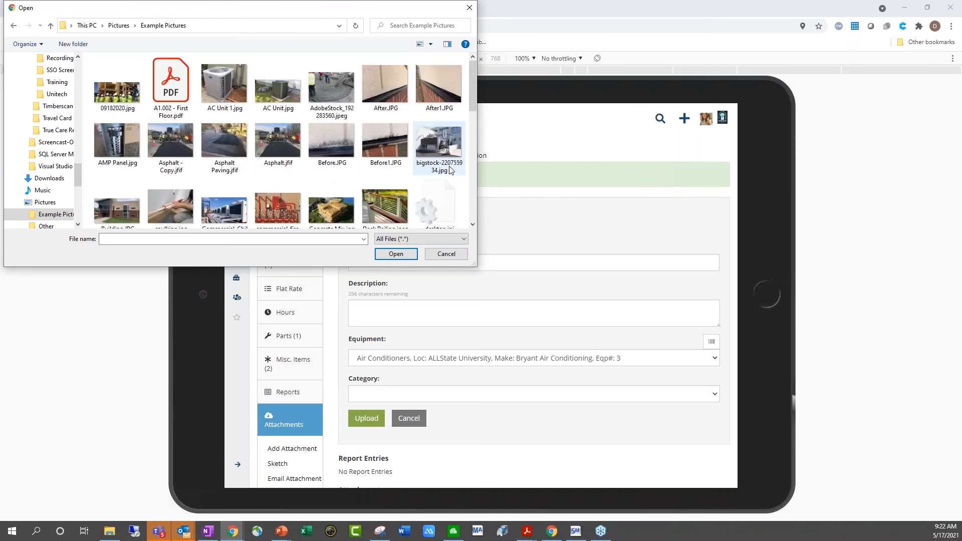
double_click(226, 90)
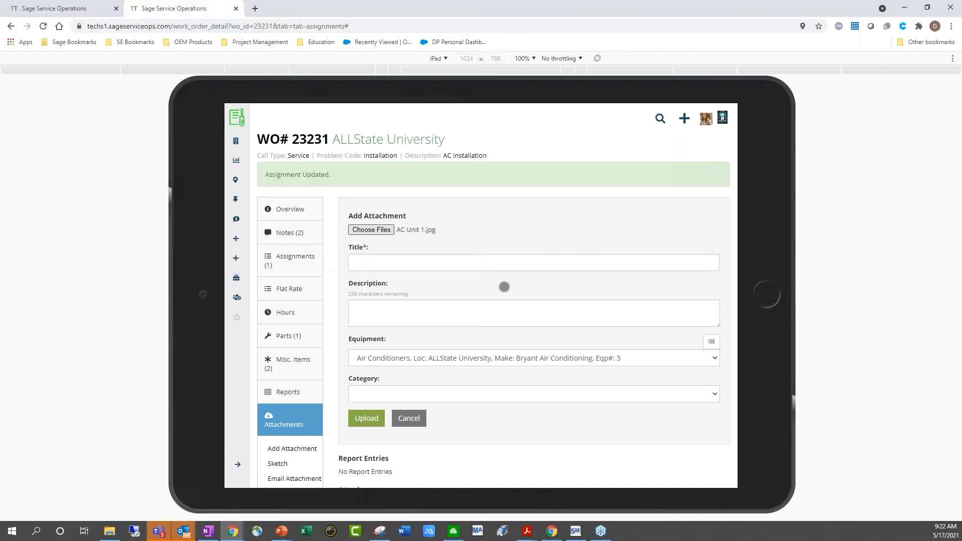
Upload the AC Unit 1.jpg photo with title Context and category Image
click(401, 262)
click(380, 302)
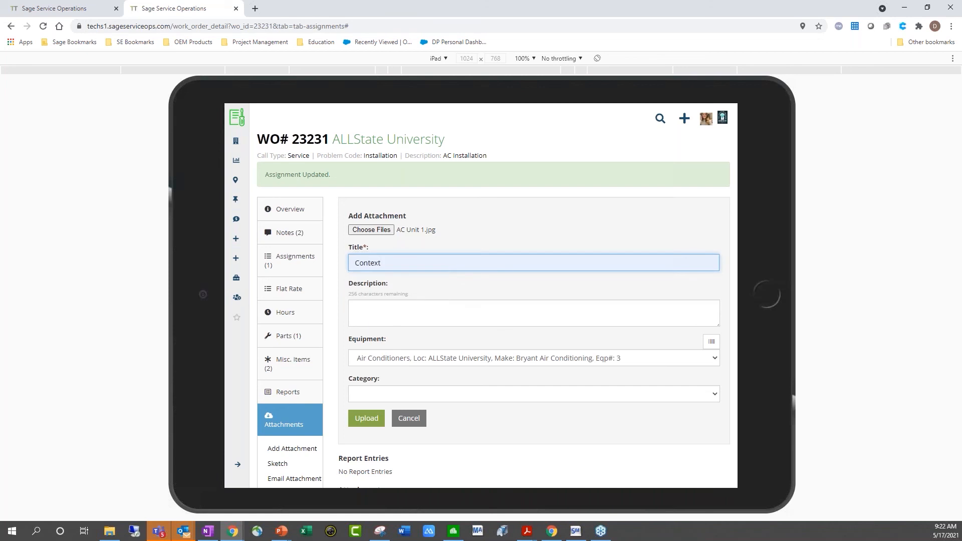
click(533, 394)
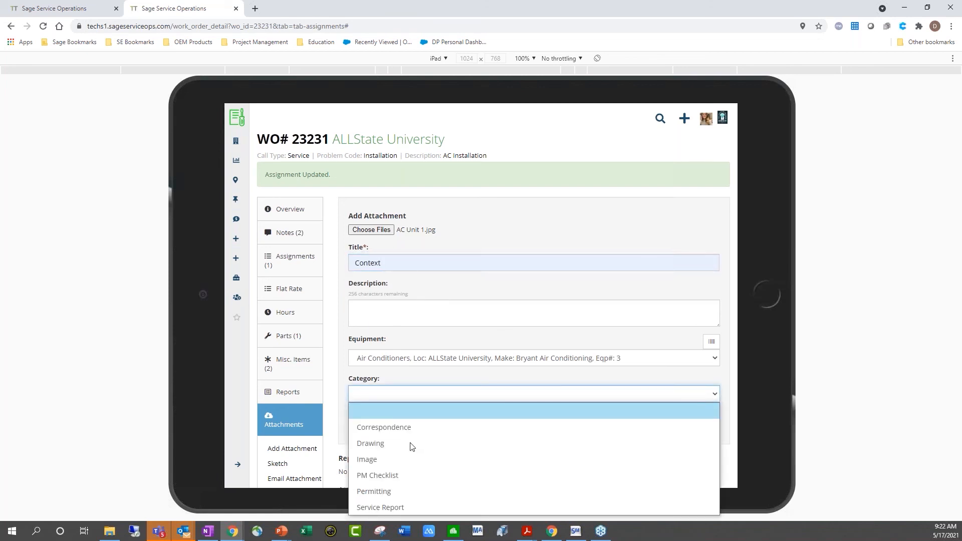
click(366, 460)
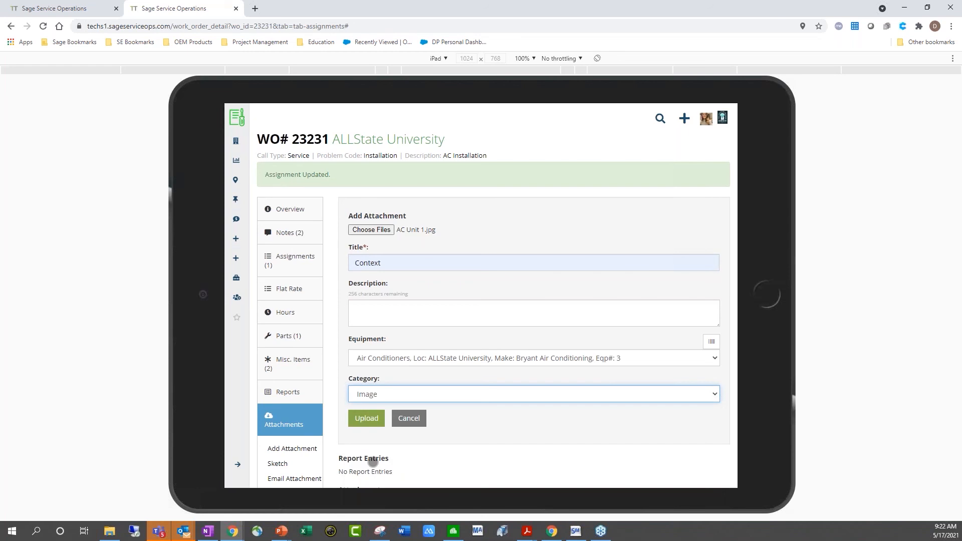
click(362, 423)
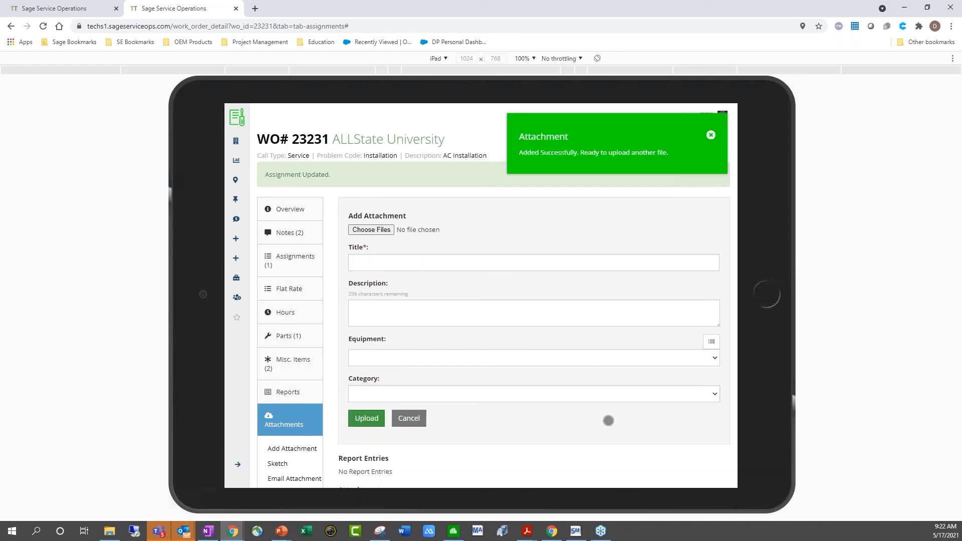
scroll(506, 457, down, 3)
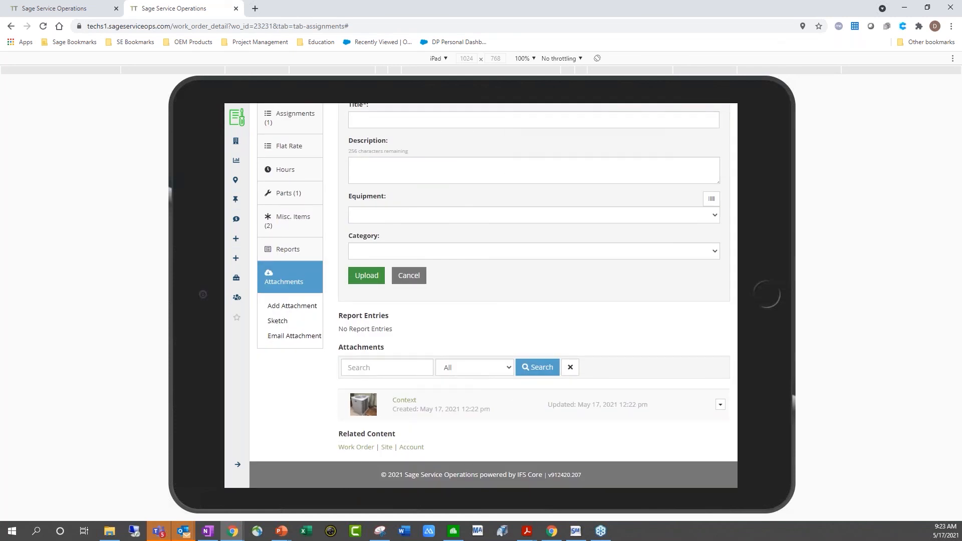
Start a work order 23231 sketch titled Context over the Context photo background
click(316, 322)
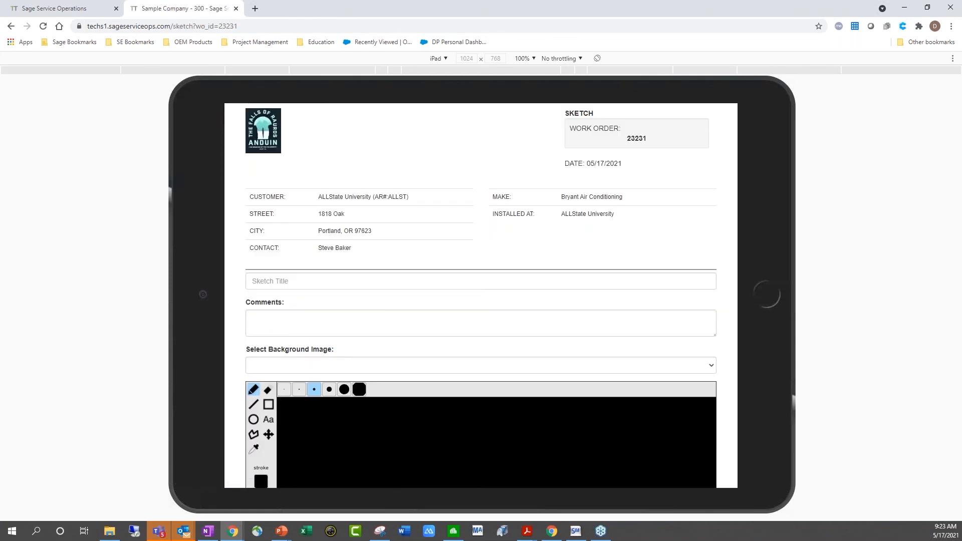
click(278, 281)
click(279, 311)
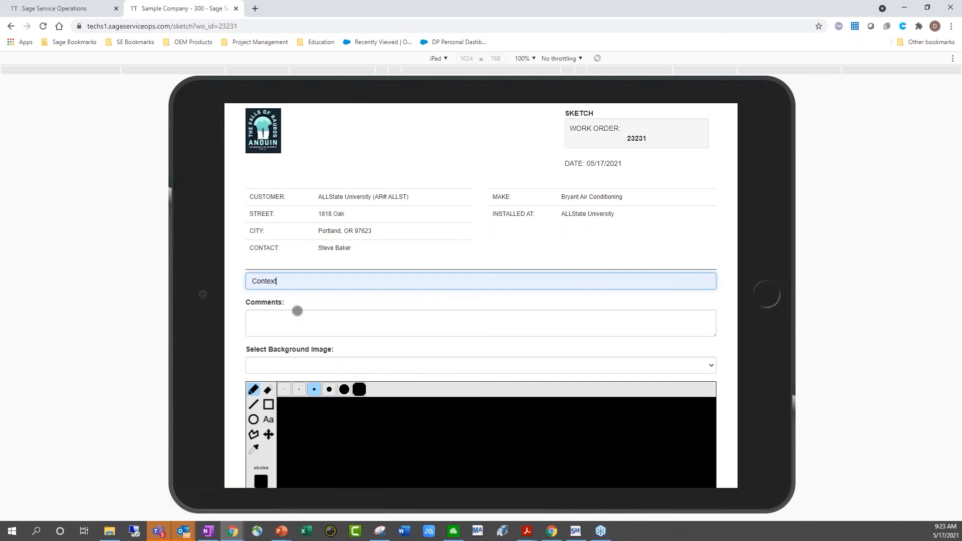
click(305, 366)
click(305, 397)
scroll(340, 346, down, 2)
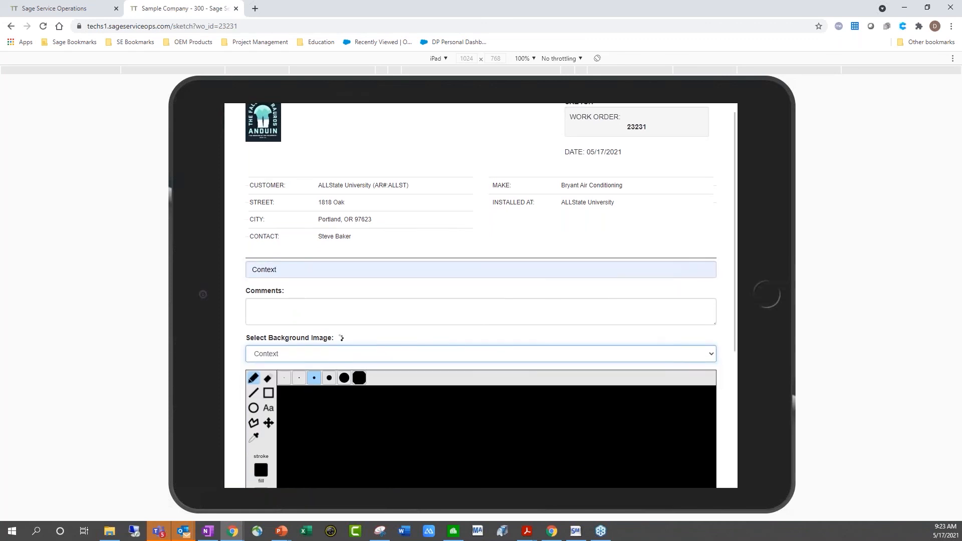
scroll(480, 295, down, 2)
Draw a rectangle with a pure red outline and fully transparent fill around the AC unit's top
click(268, 204)
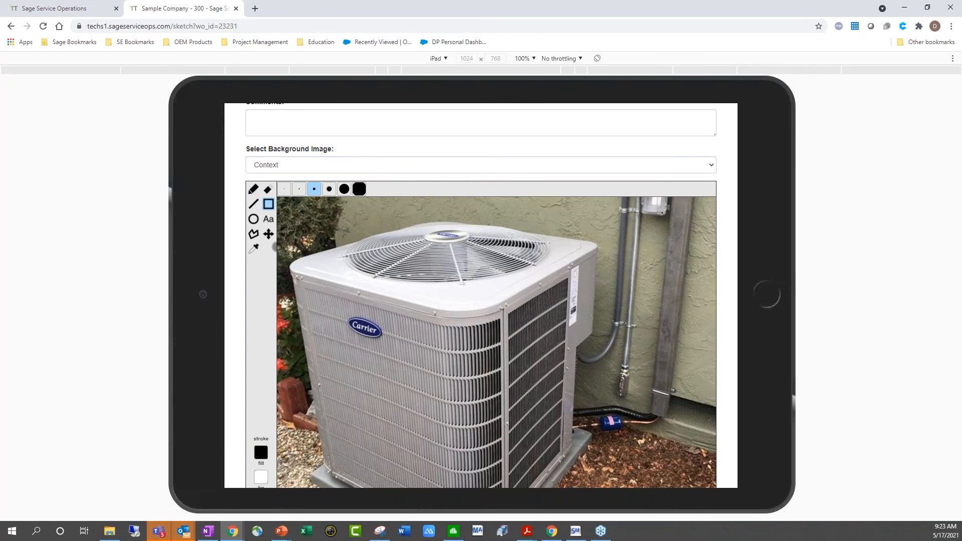
scroll(274, 247, down, 2)
click(260, 352)
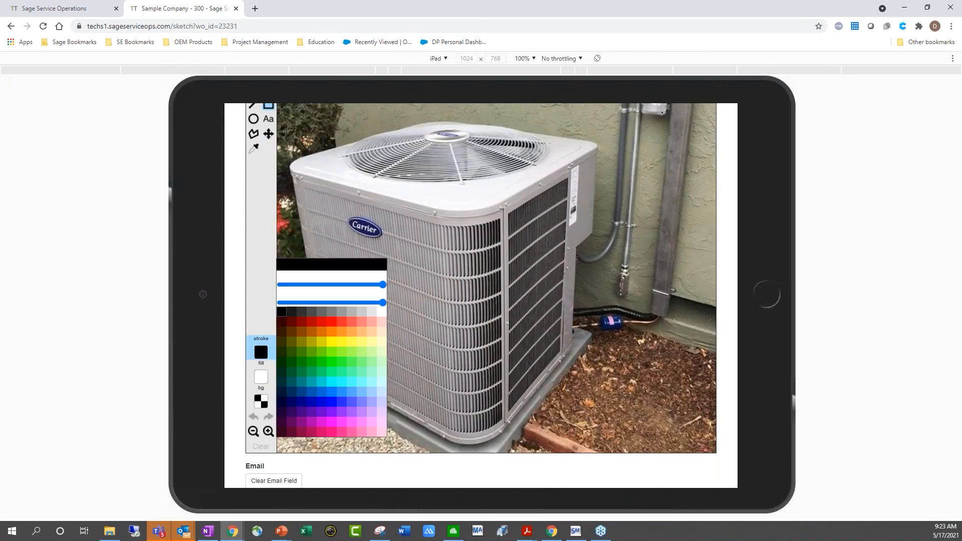
click(343, 321)
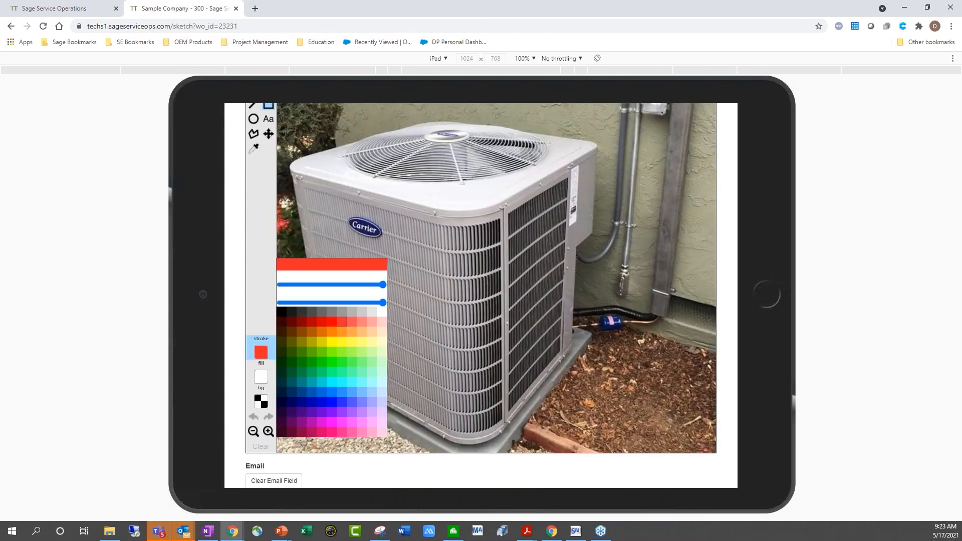
click(336, 322)
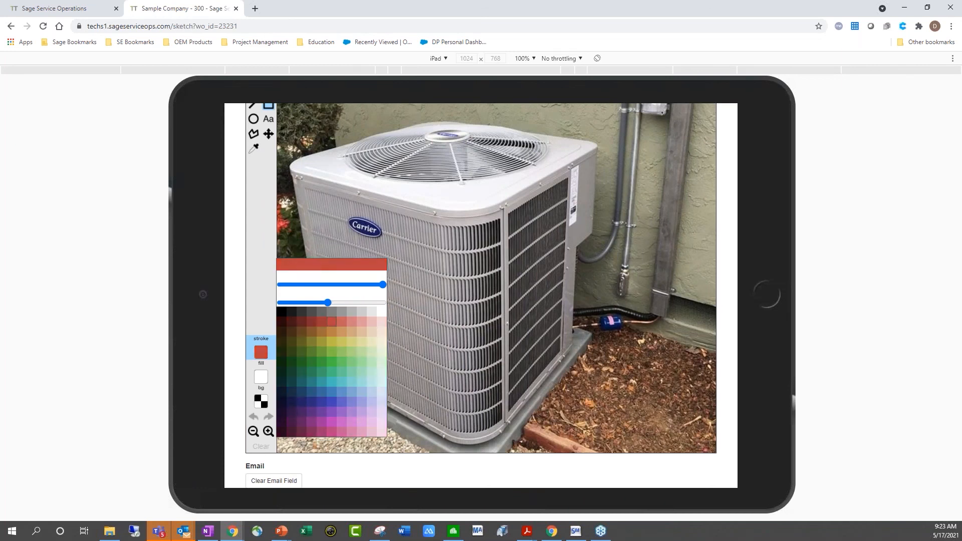
click(263, 378)
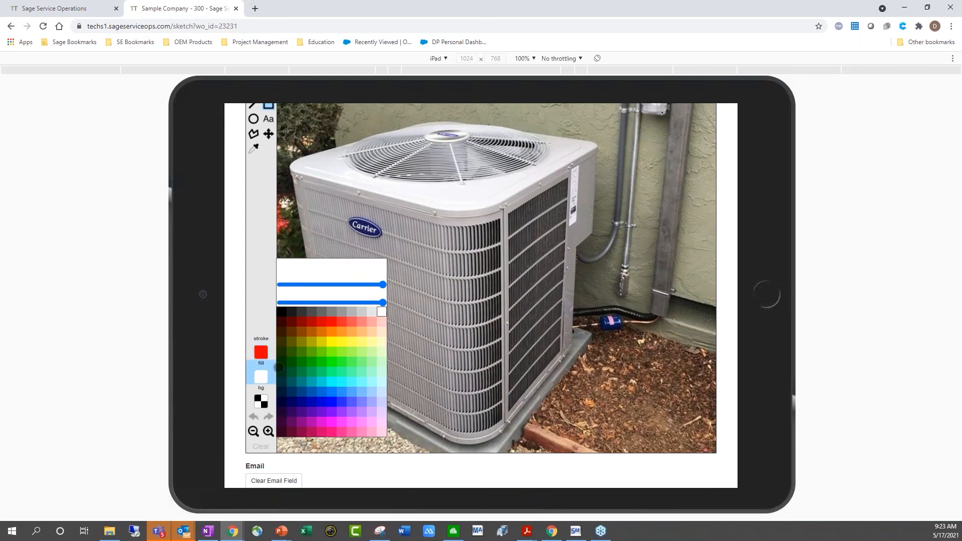
drag(383, 302, 260, 303)
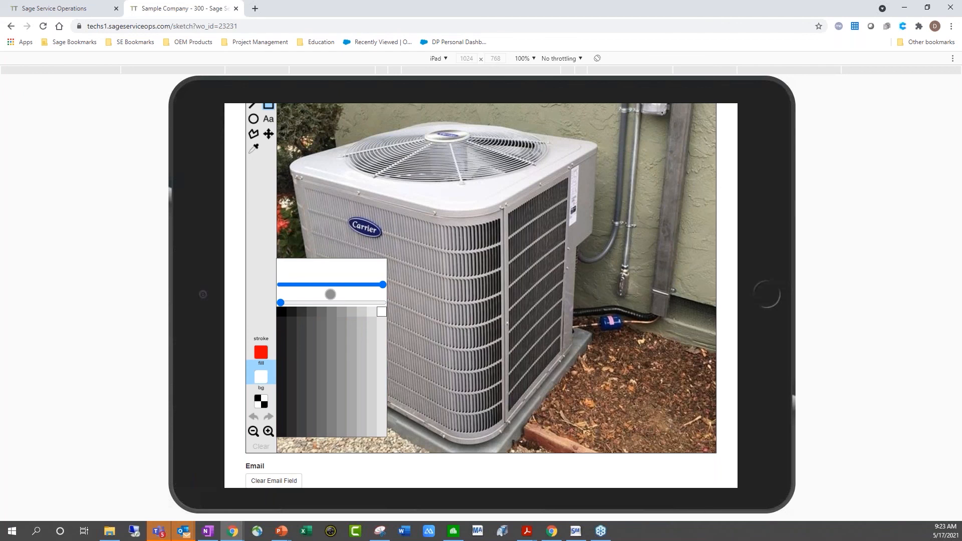
drag(330, 284, 280, 284)
drag(298, 136, 640, 250)
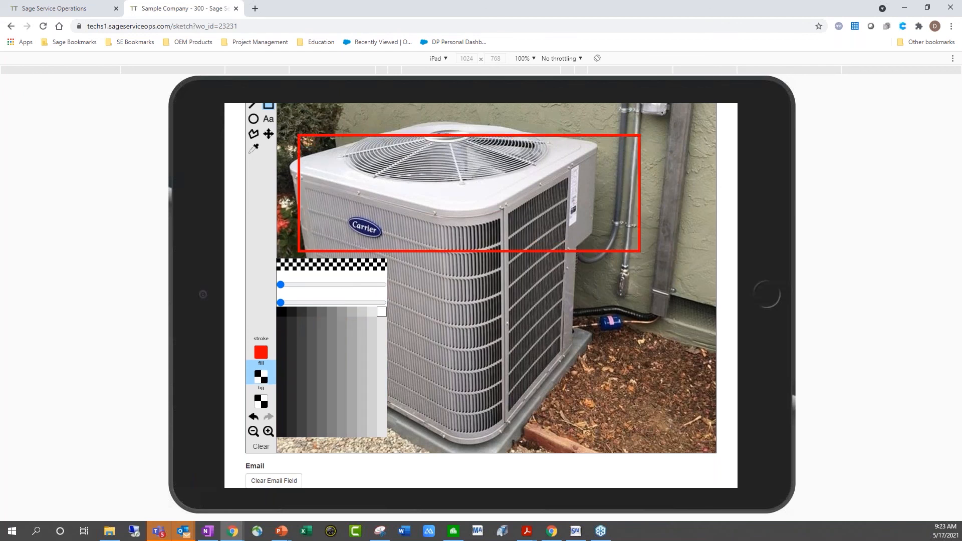
scroll(456, 160, down, 2)
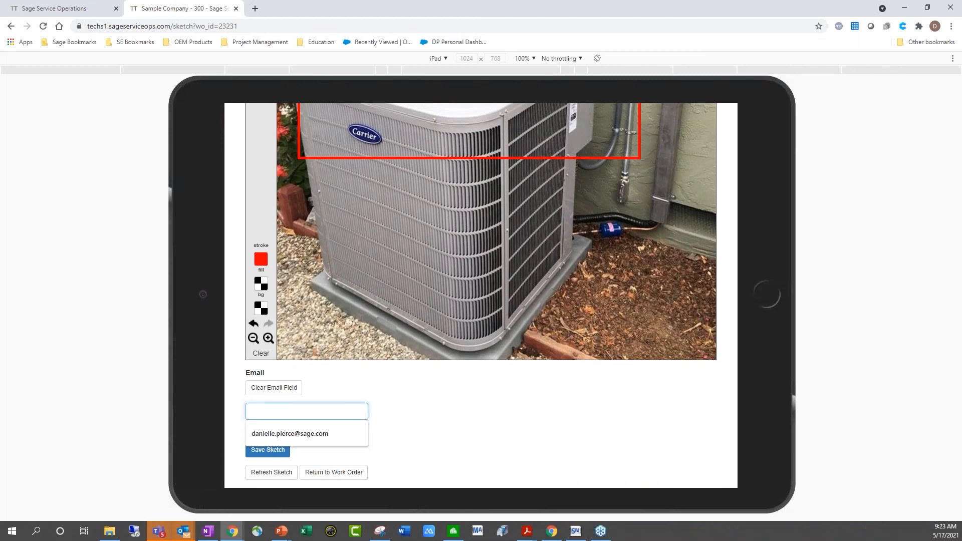
Fill in the recipient's e-mail from the suggestion and save the marked-up sketch
click(362, 432)
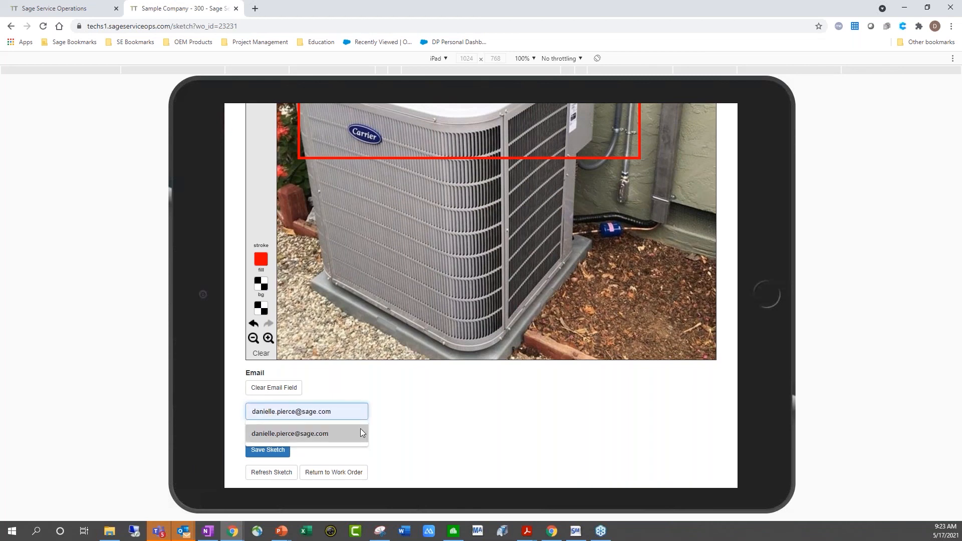
click(384, 401)
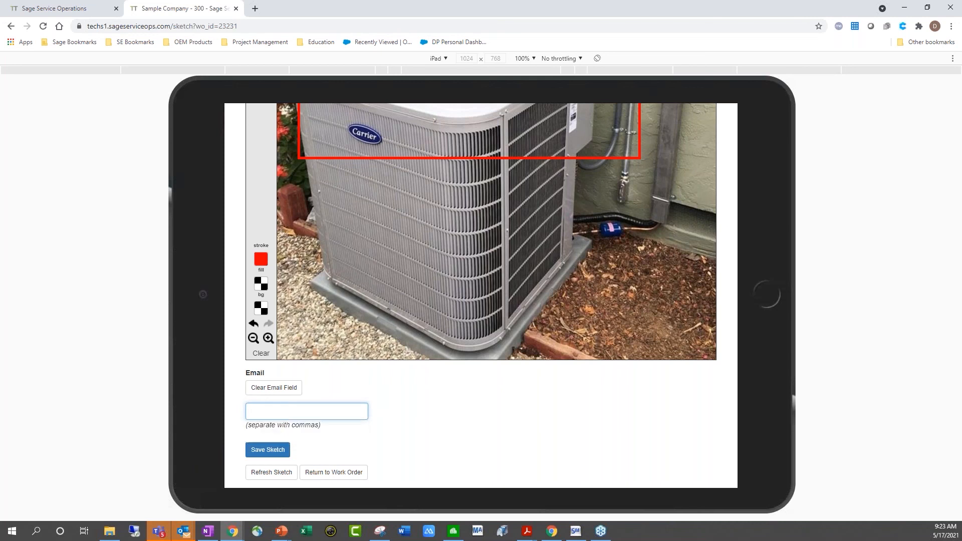
click(335, 474)
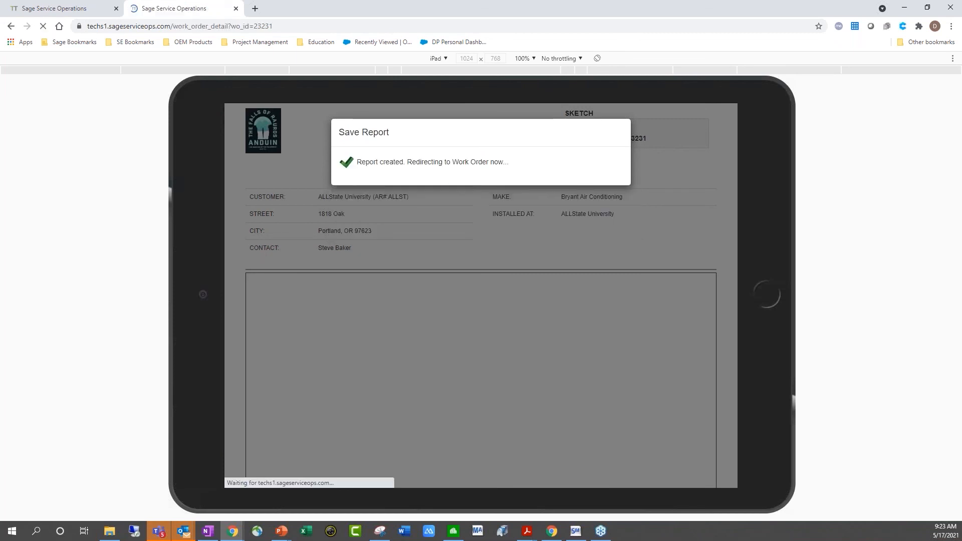
Go to work order 23231's Reports page once the redirect finishes
scroll(403, 352, down, 3)
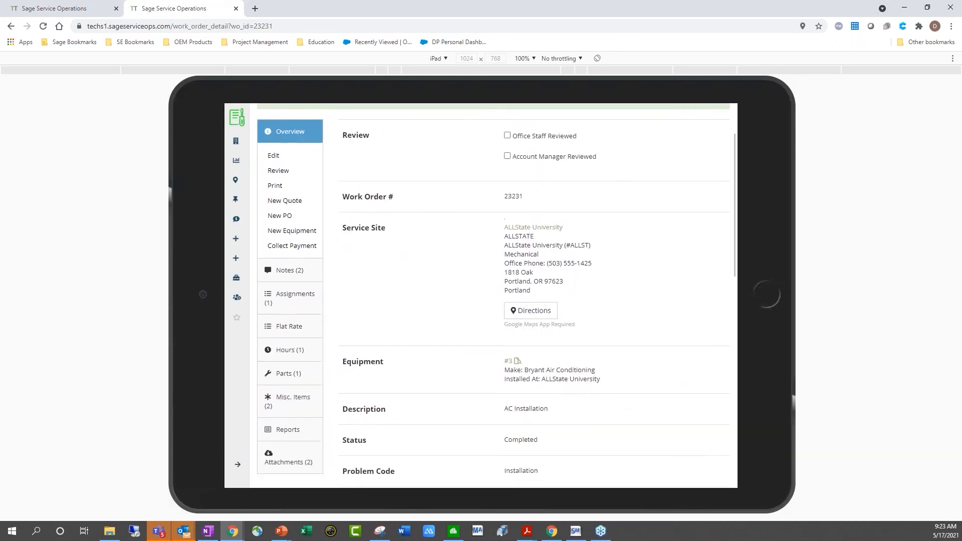
scroll(404, 353, up, 3)
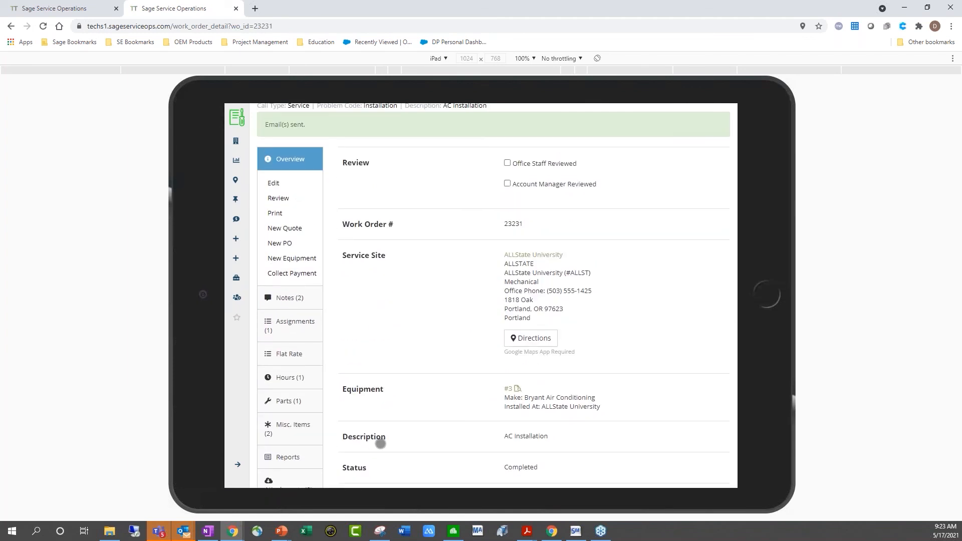
click(287, 456)
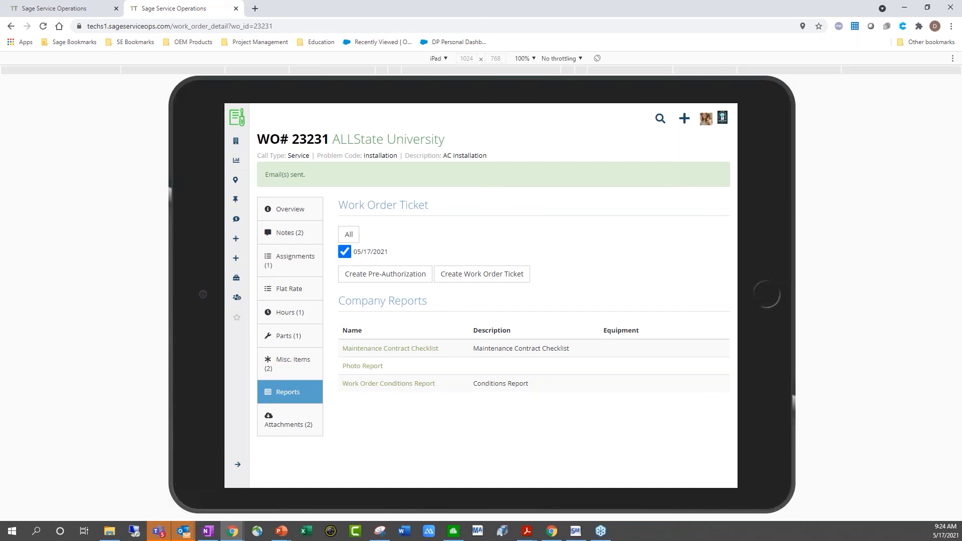
Open the Work Order Conditions Report entry form in a new browser tab
right_click(416, 383)
click(448, 393)
click(312, 9)
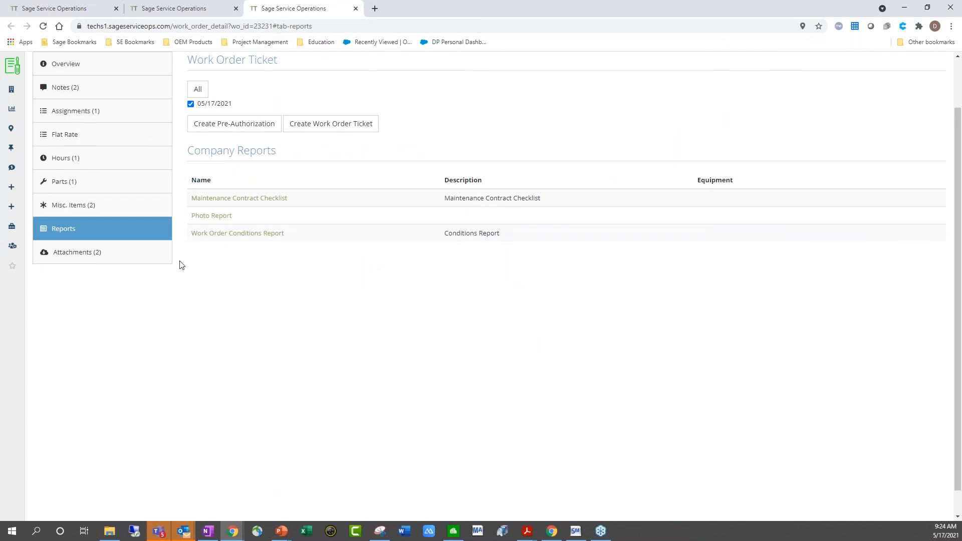
click(219, 236)
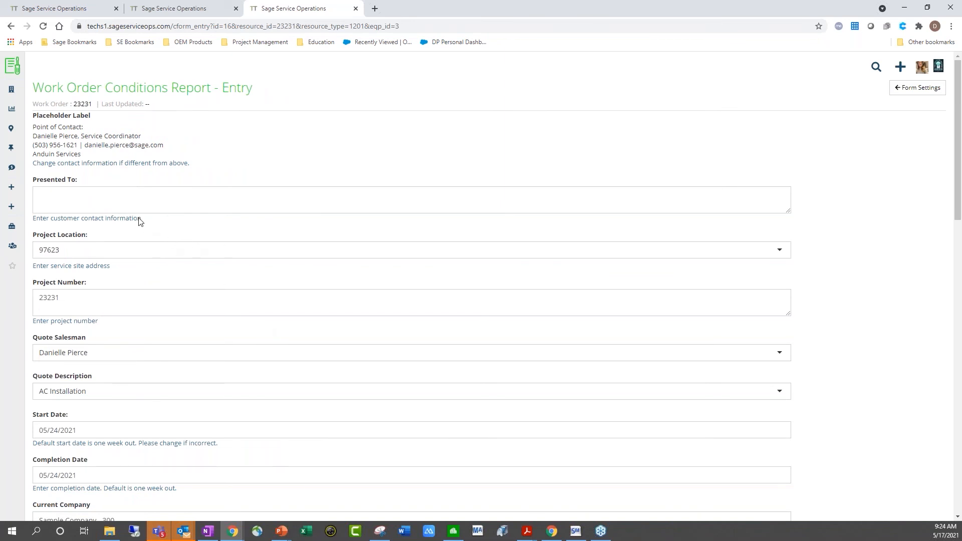
click(87, 198)
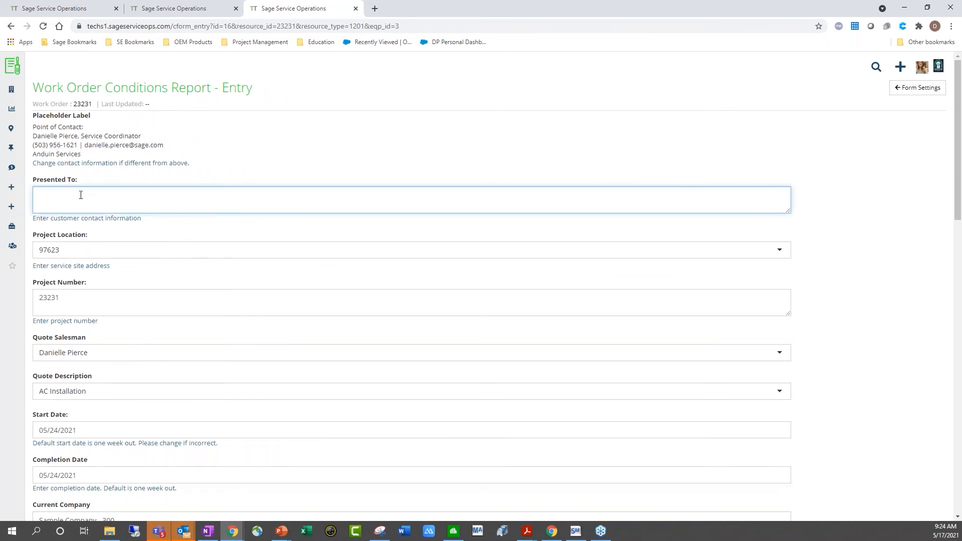
scroll(162, 220, down, 1)
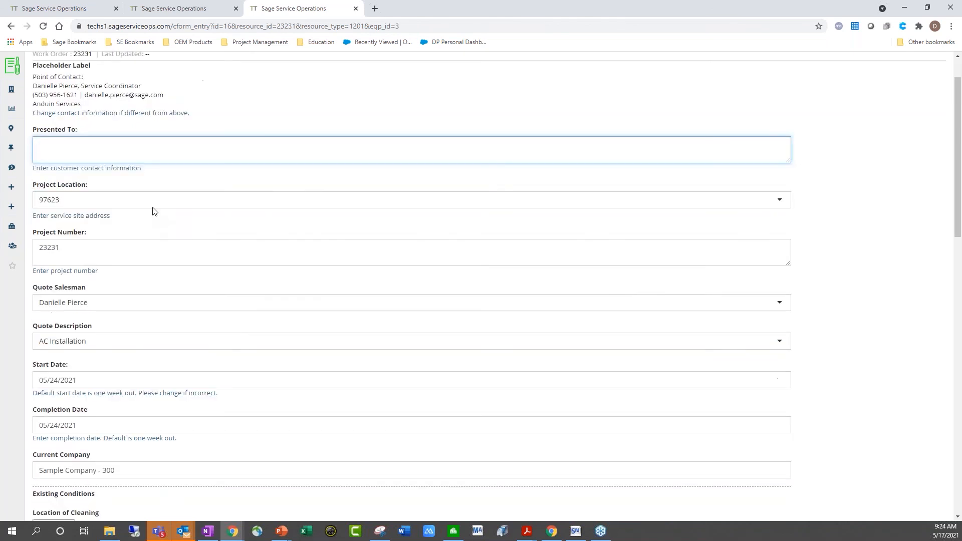
click(92, 201)
scroll(82, 235, up, 2)
click(81, 221)
scroll(237, 241, down, 2)
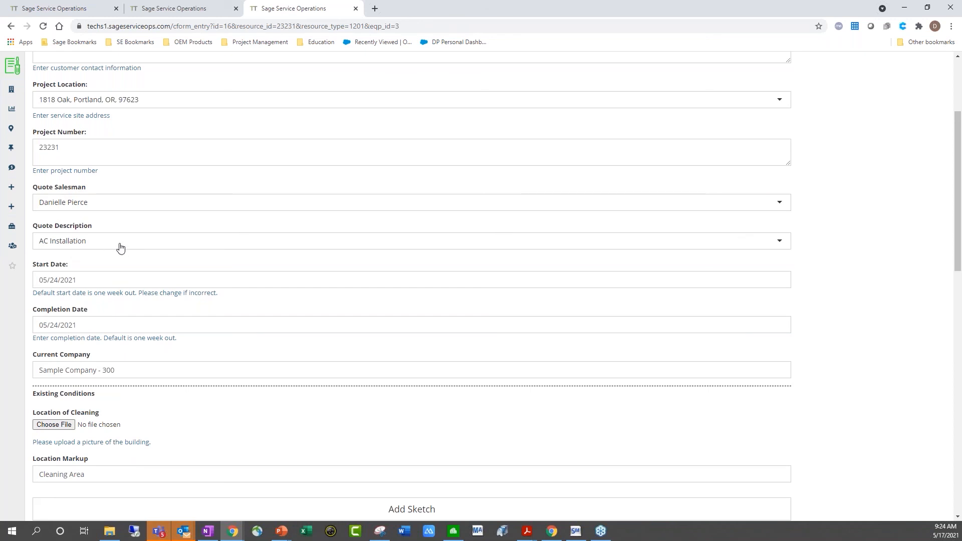
scroll(119, 242, down, 5)
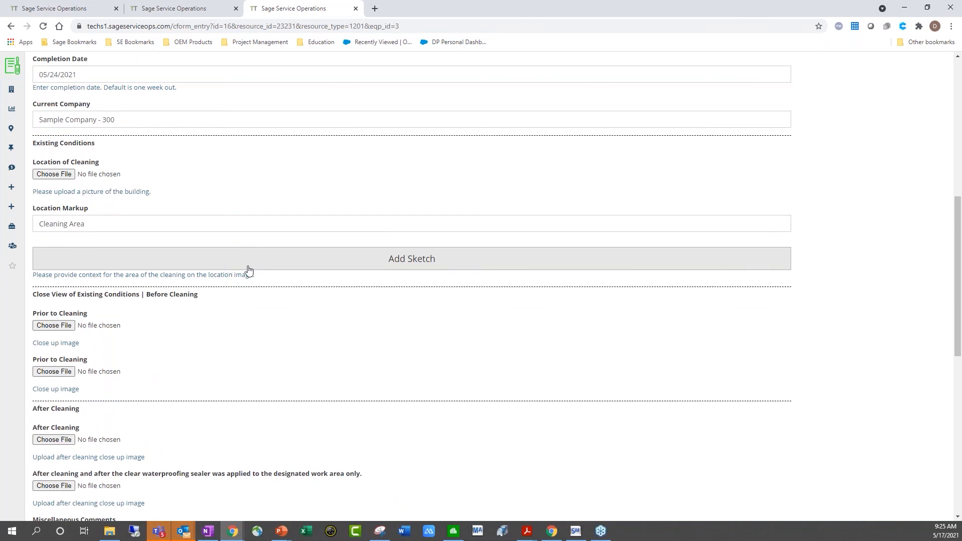
scroll(251, 393, down, 4)
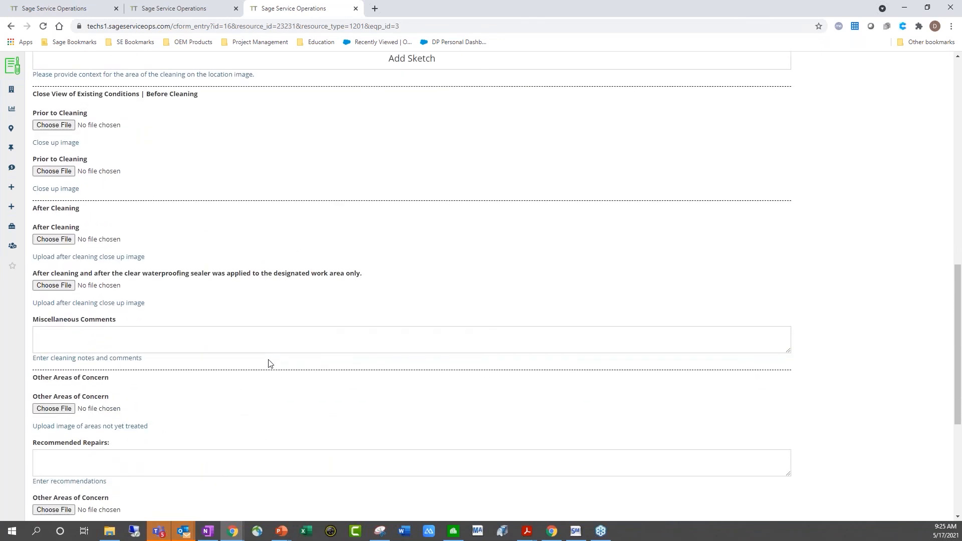
scroll(281, 301, up, 10)
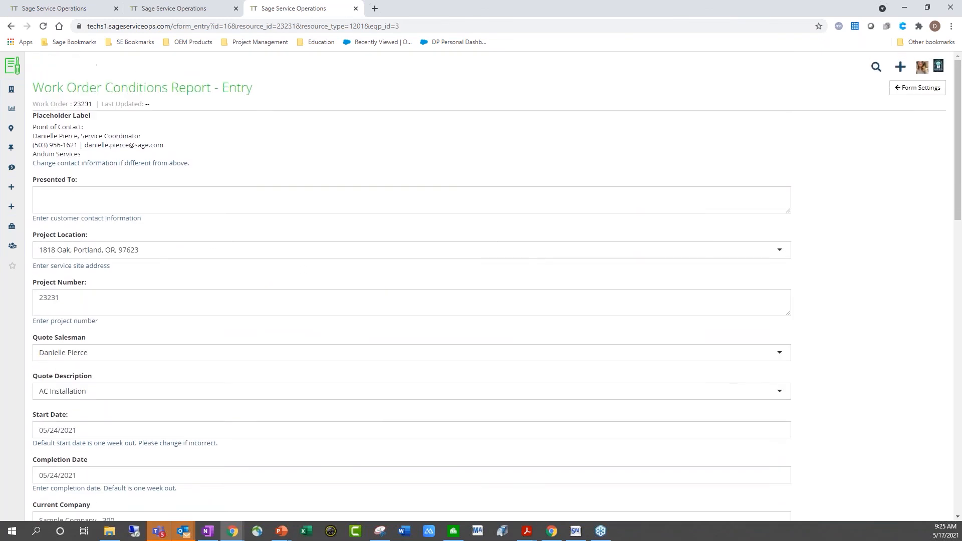
Return to work order 23231's tab and create a Work Order Ticket
click(188, 10)
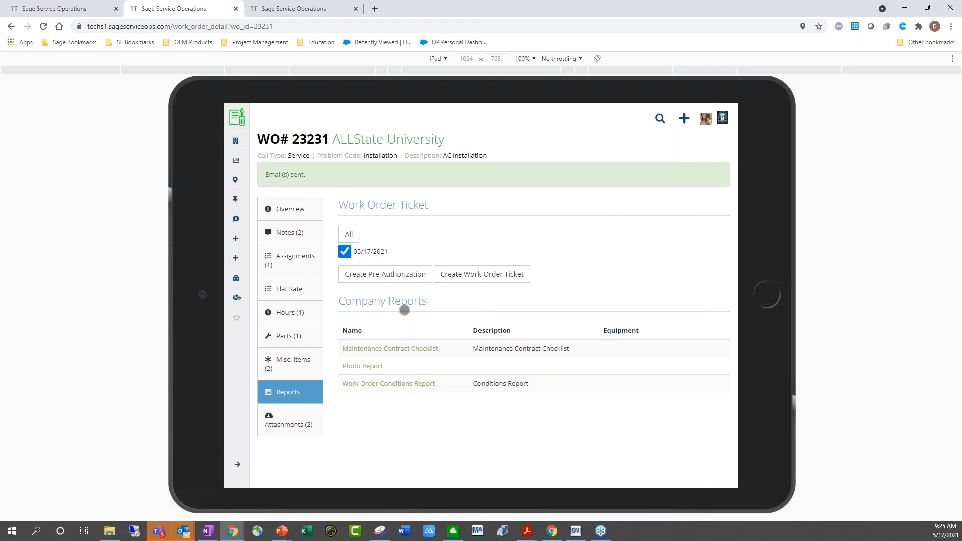
click(482, 273)
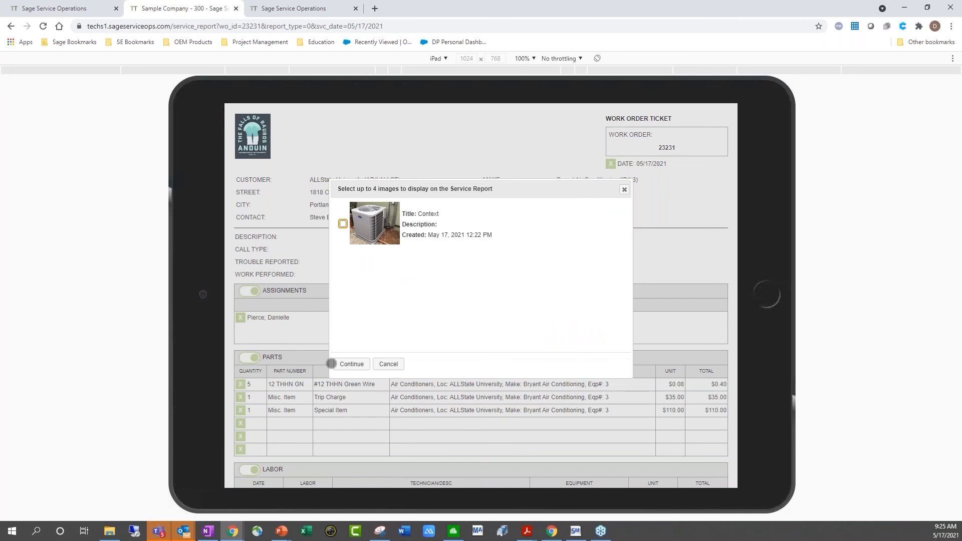
Include the Context photo on the ticket and hide the Description row
click(342, 224)
click(351, 364)
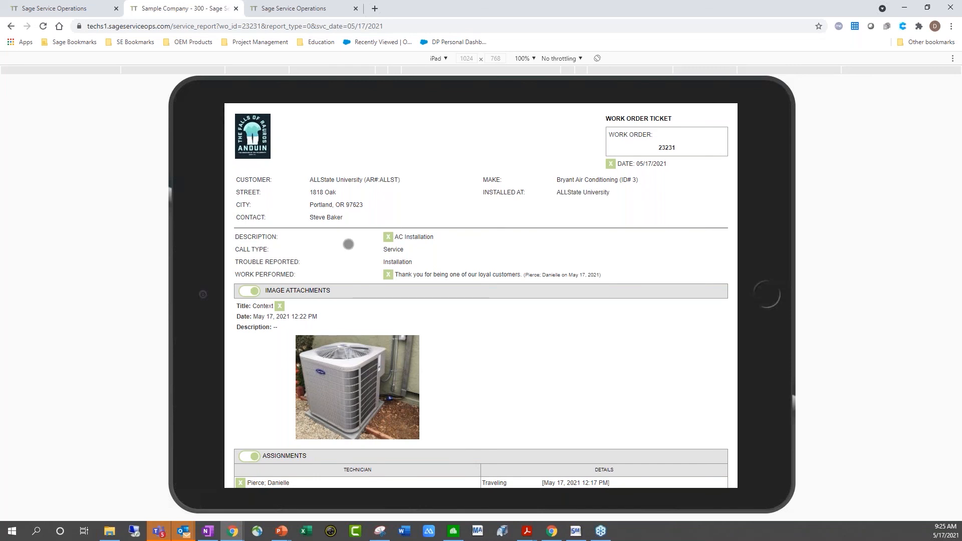
click(388, 236)
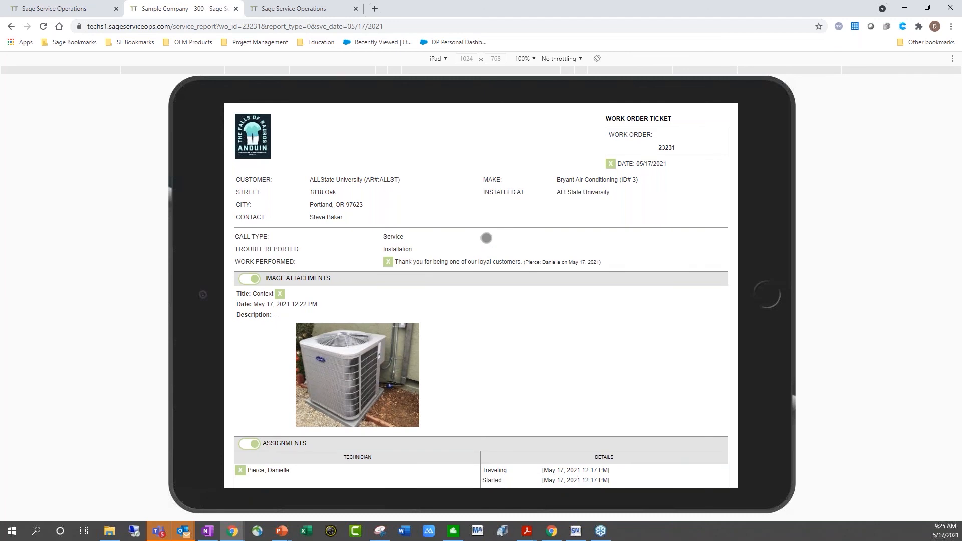
Collapse and re-expand the Labor section, then scroll down to the signature area
scroll(485, 237, down, 1)
scroll(481, 295, down, 2)
scroll(481, 296, down, 4)
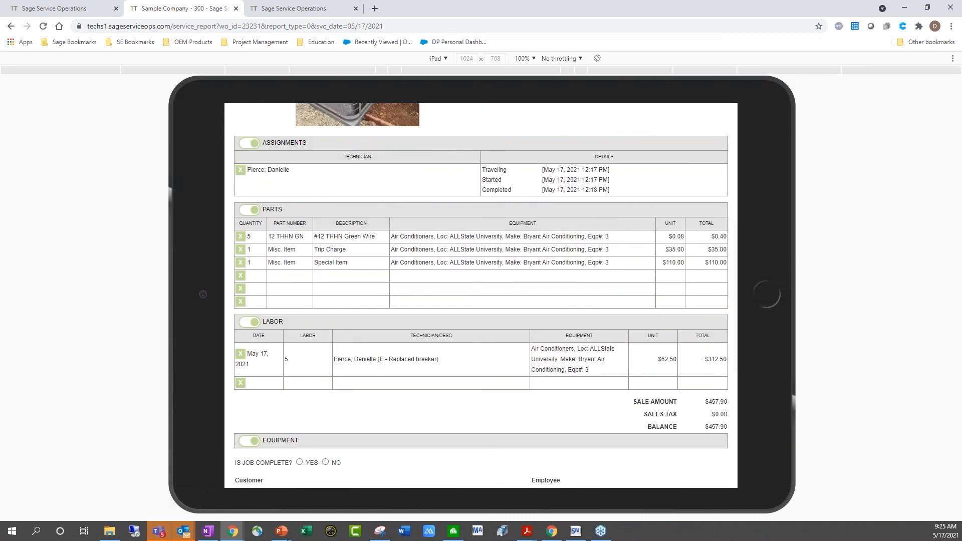
click(249, 322)
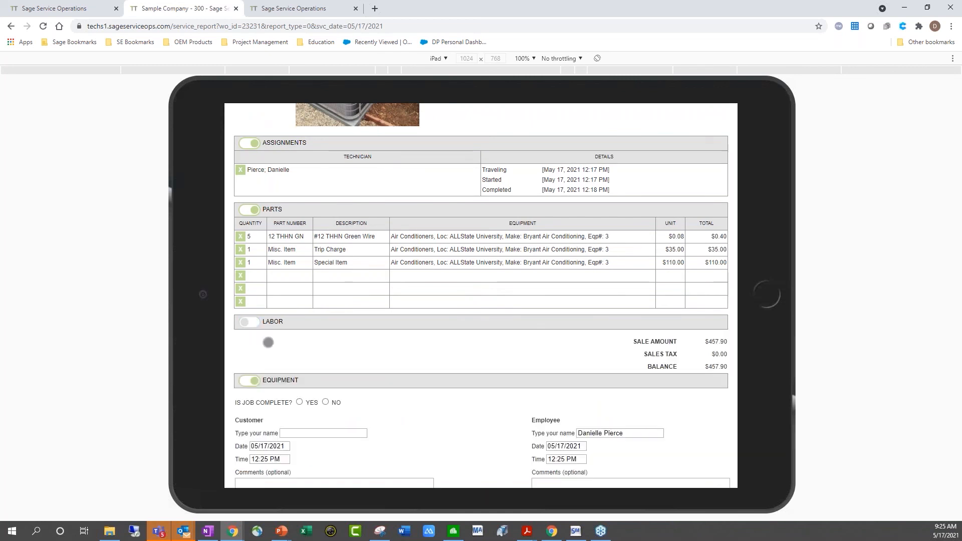
click(246, 323)
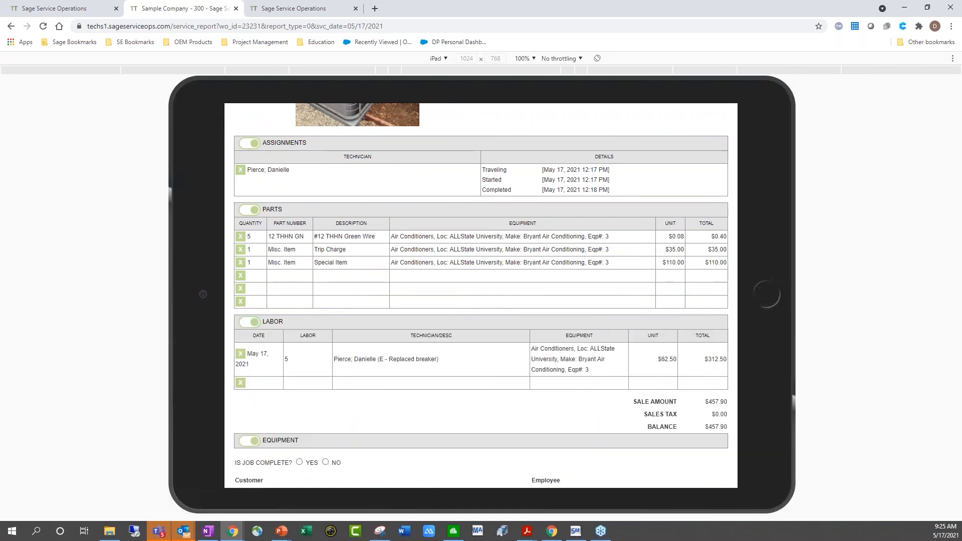
scroll(481, 295, down, 4)
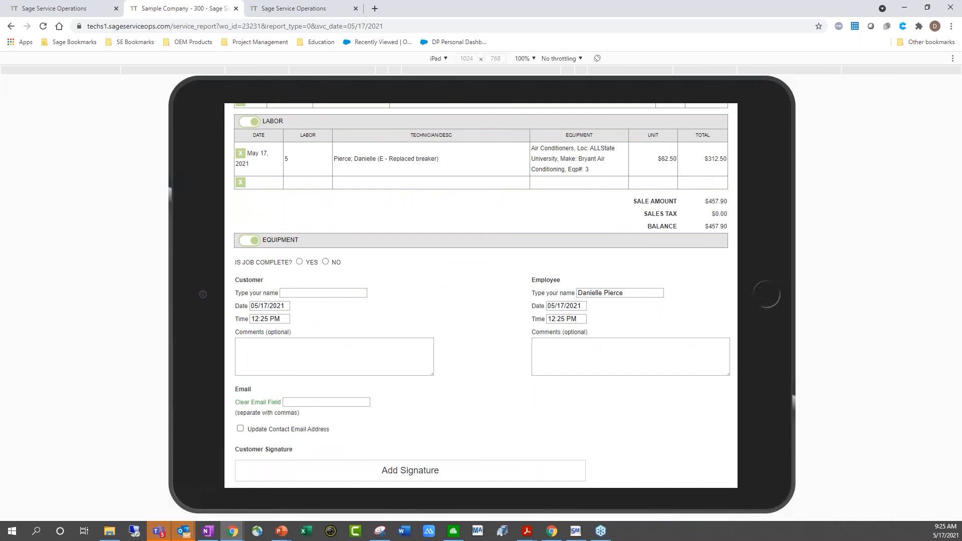
scroll(464, 266, down, 1)
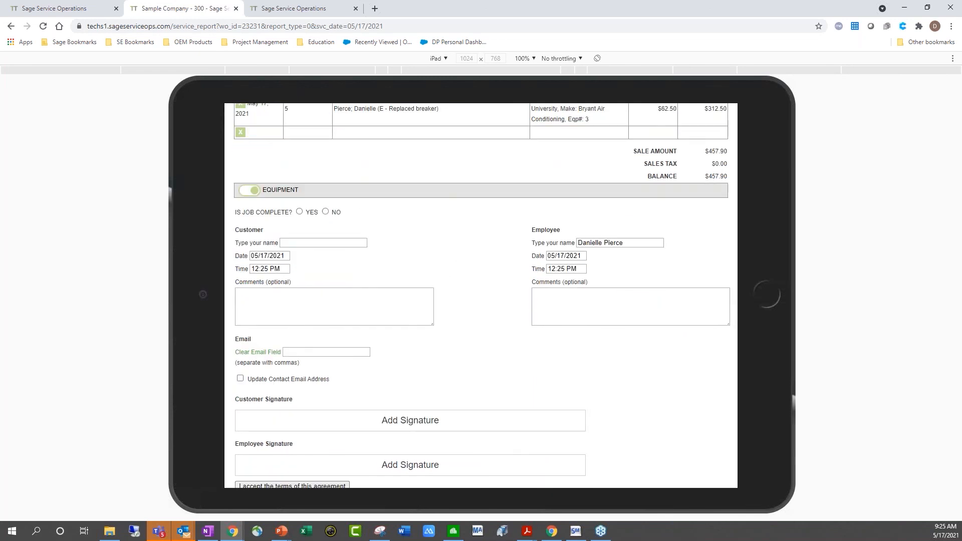
Mark Is Job Complete as YES, autofill the customer's name and e-mail, and add a customer comment
click(299, 212)
click(323, 243)
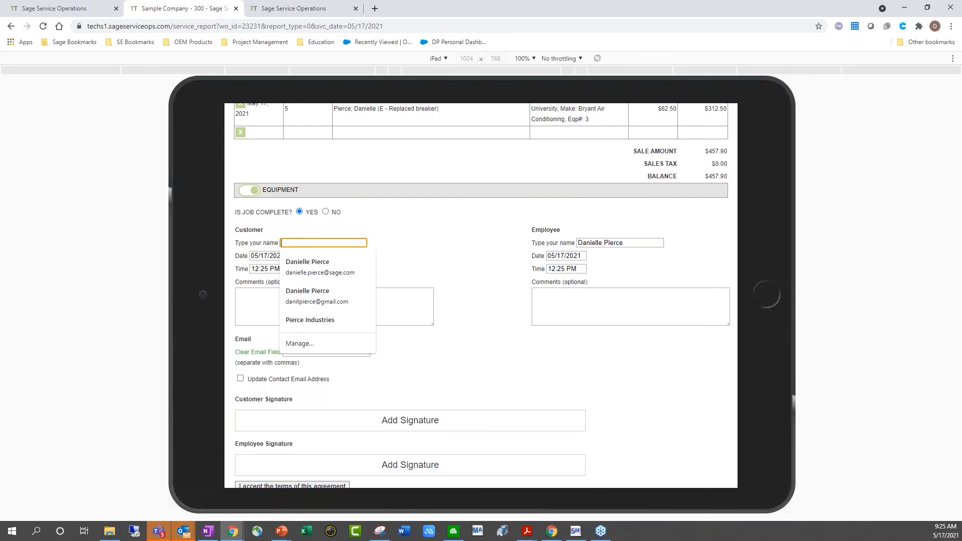
click(332, 273)
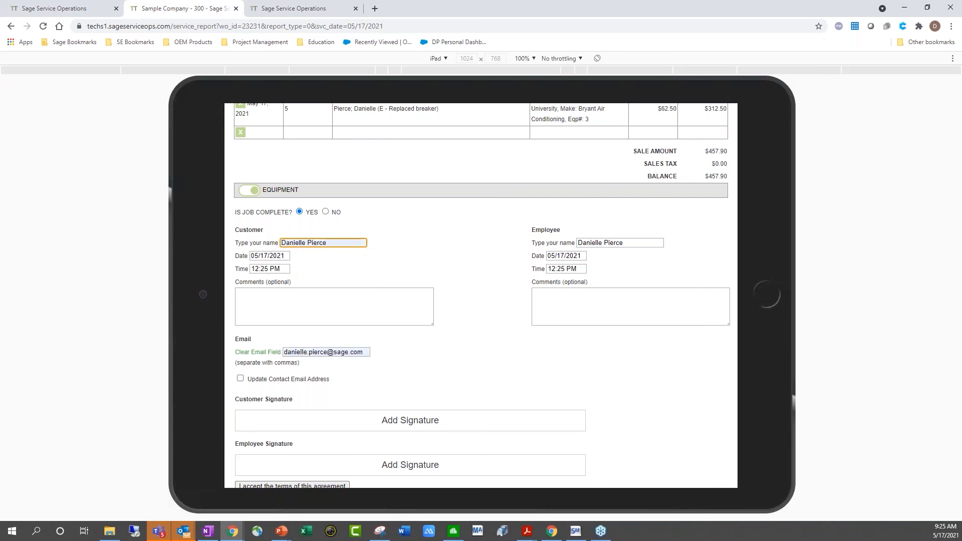
click(237, 294)
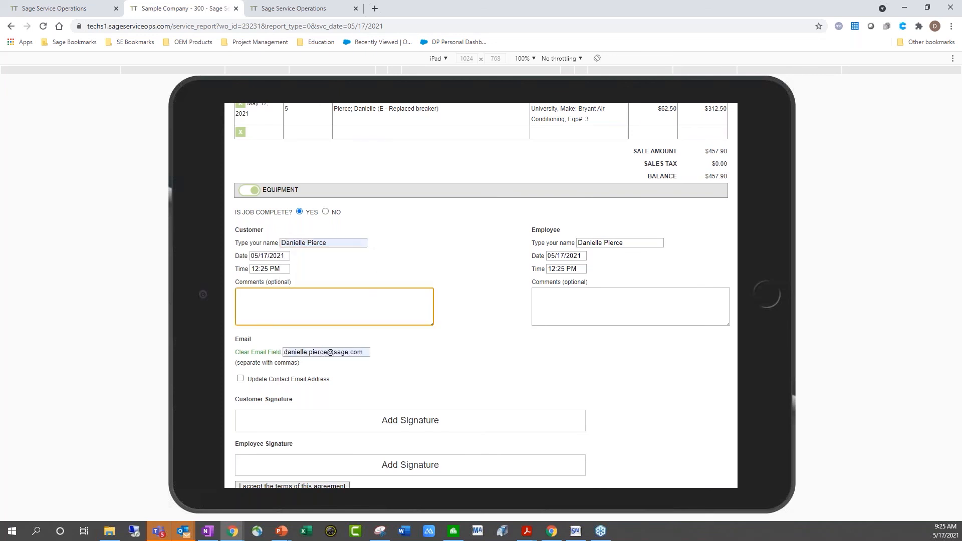
click(374, 305)
click(374, 307)
scroll(395, 308, down, 1)
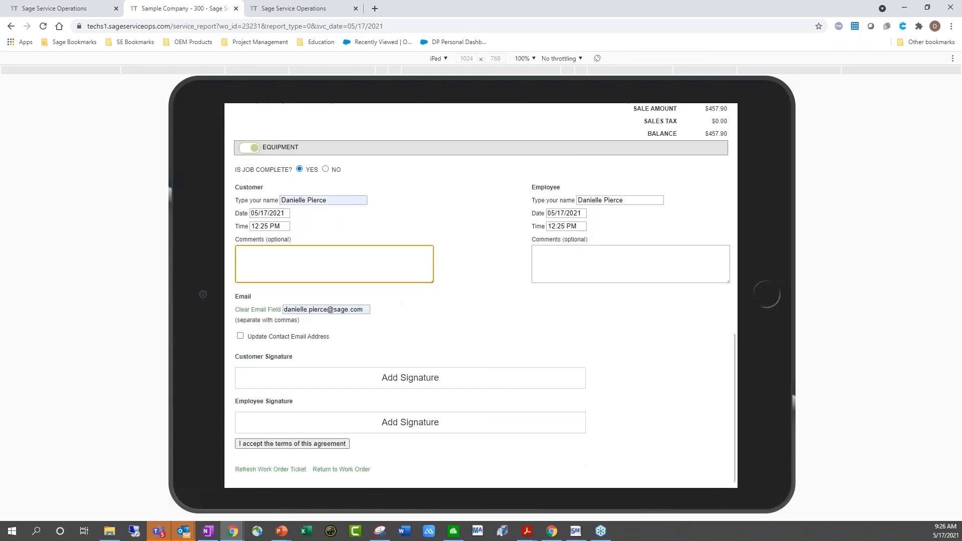
click(450, 325)
Draw and save the customer's signature on the ticket
click(409, 377)
mouse_move(360, 207)
mouse_down()
mouse_move(363, 180)
mouse_move(390, 229)
mouse_move(536, 209)
mouse_up()
click(326, 115)
scroll(490, 404, down, 2)
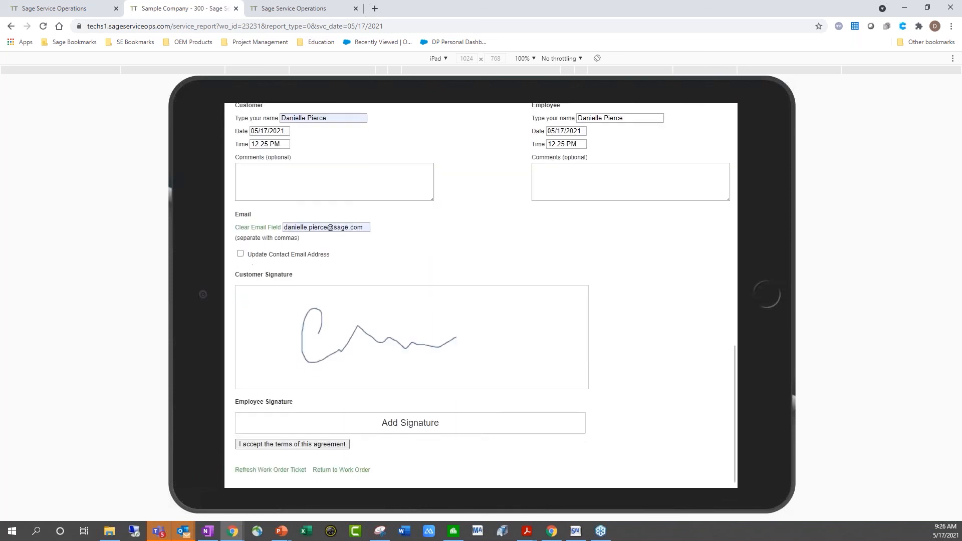
Draw and save the employee's signature, then accept the agreement terms
click(490, 404)
mouse_move(293, 246)
mouse_down()
mouse_move(399, 225)
mouse_move(618, 230)
mouse_up()
click(325, 115)
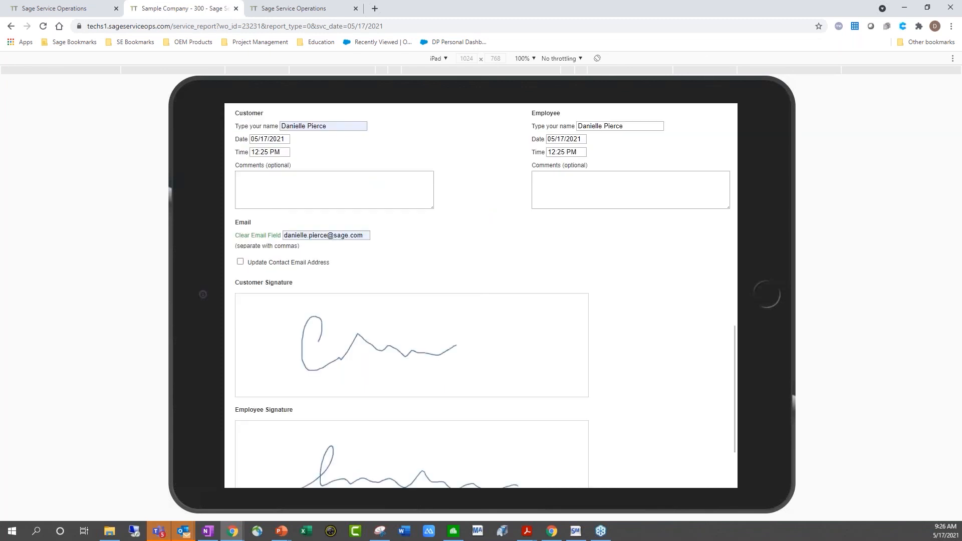
scroll(602, 261, down, 2)
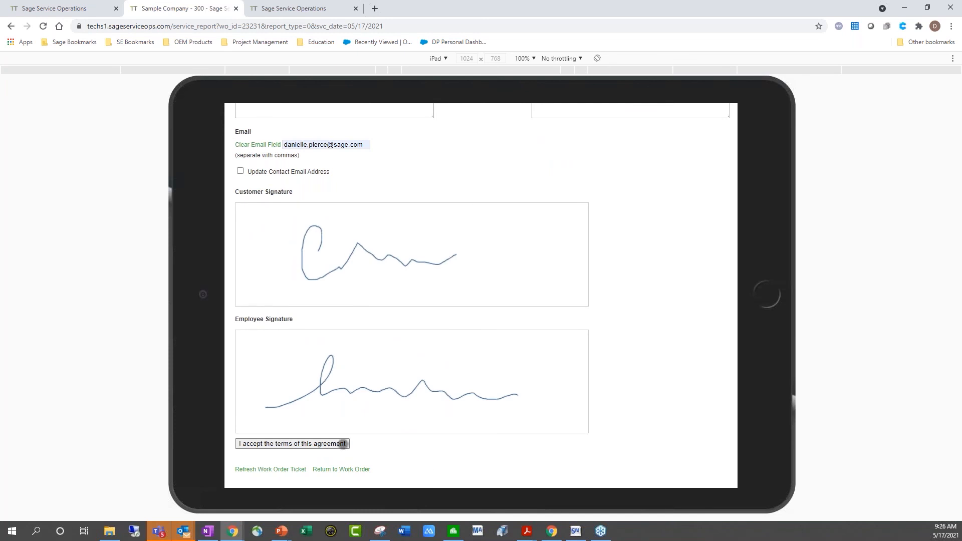
click(342, 444)
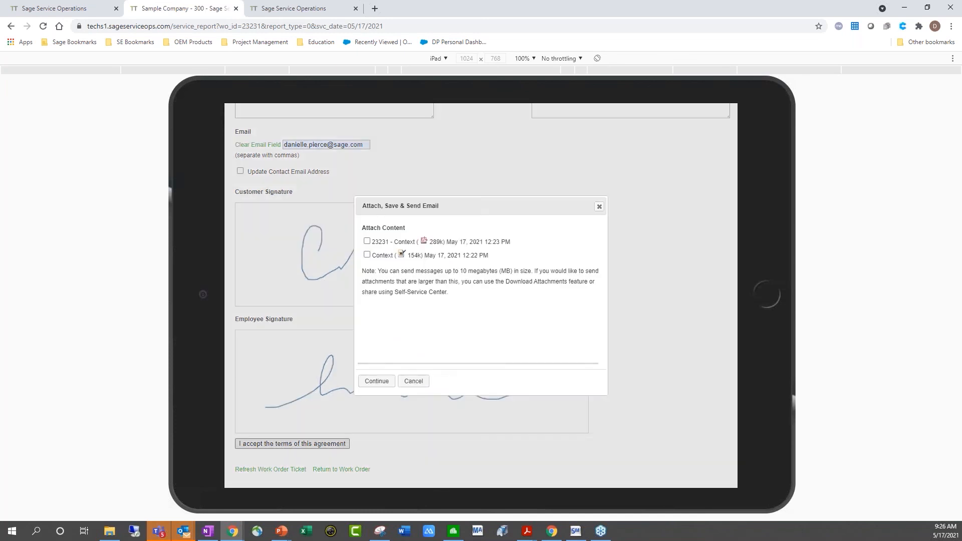
Send the ticket e-mail with '23231 - Context' and the Context image attached, then switch to Service Management
click(367, 254)
click(367, 241)
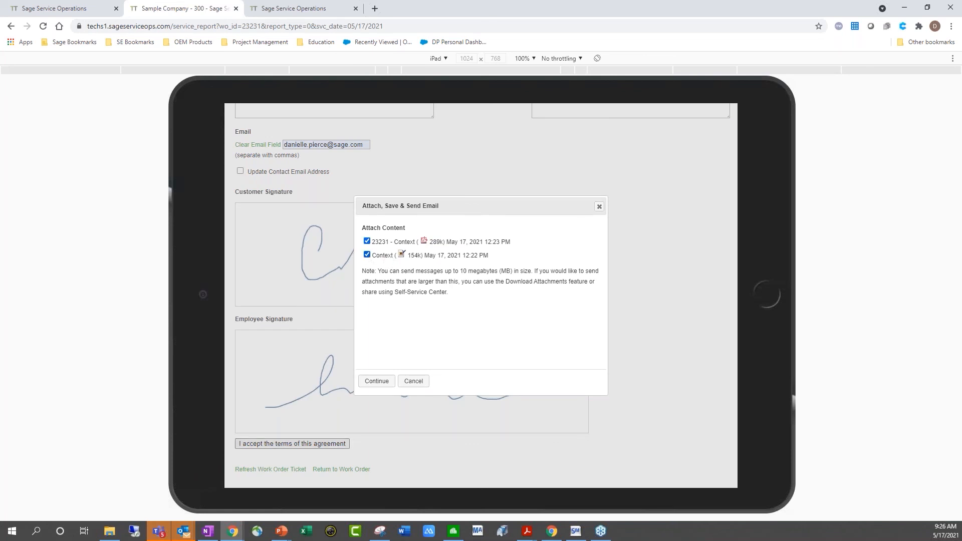
click(378, 381)
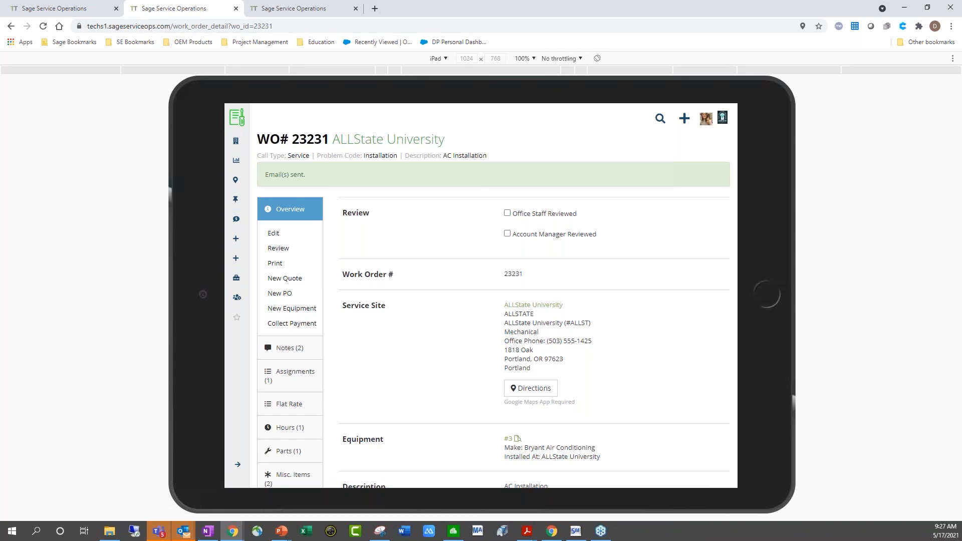
click(579, 527)
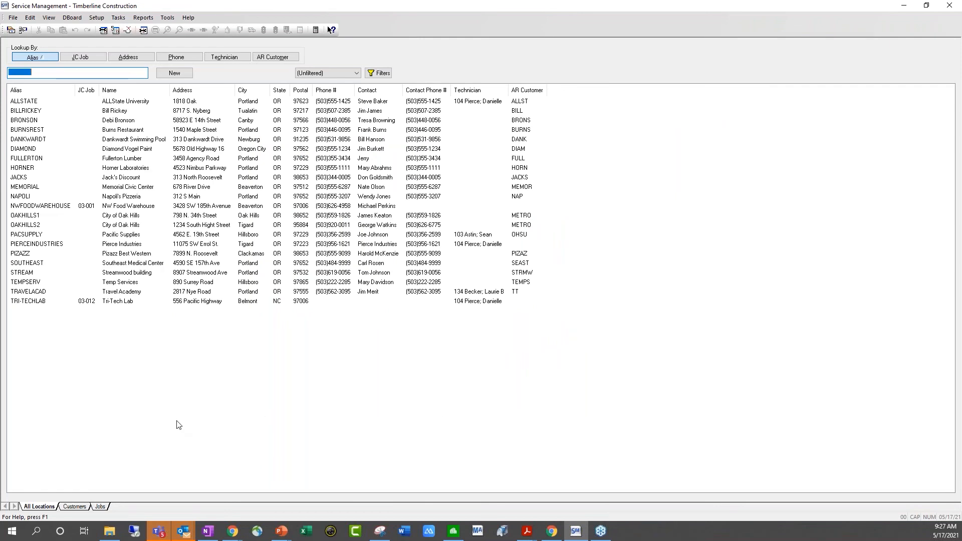
Open the ALLSTATE location from the All Locations list to see its work orders
click(33, 102)
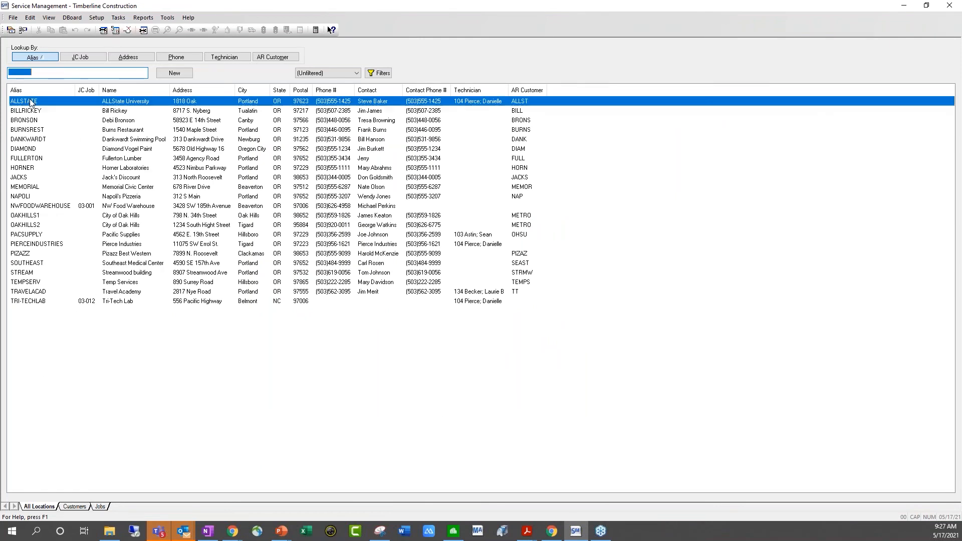
double_click(40, 104)
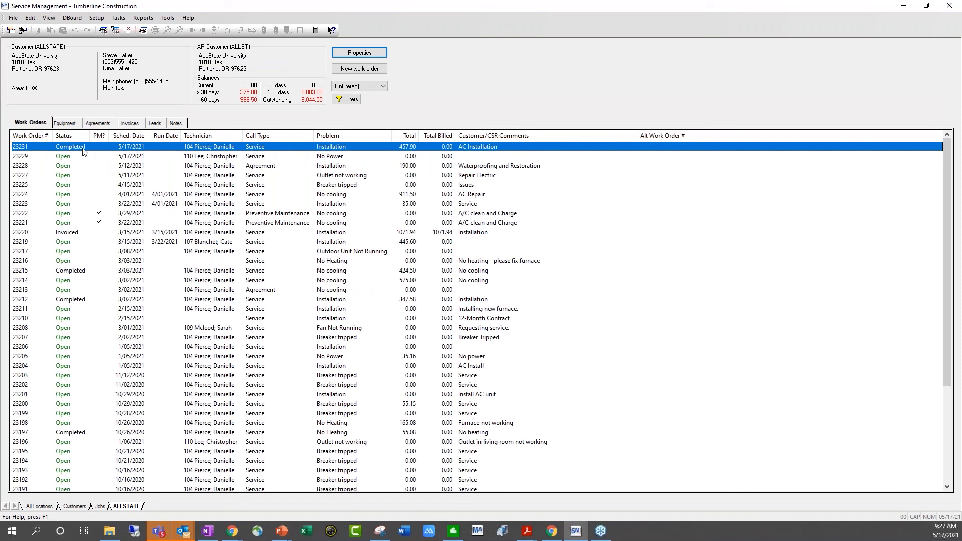
Review work order 23231's General, Assignments, Costs and Inventory details, with costs totalling 253.35
double_click(160, 147)
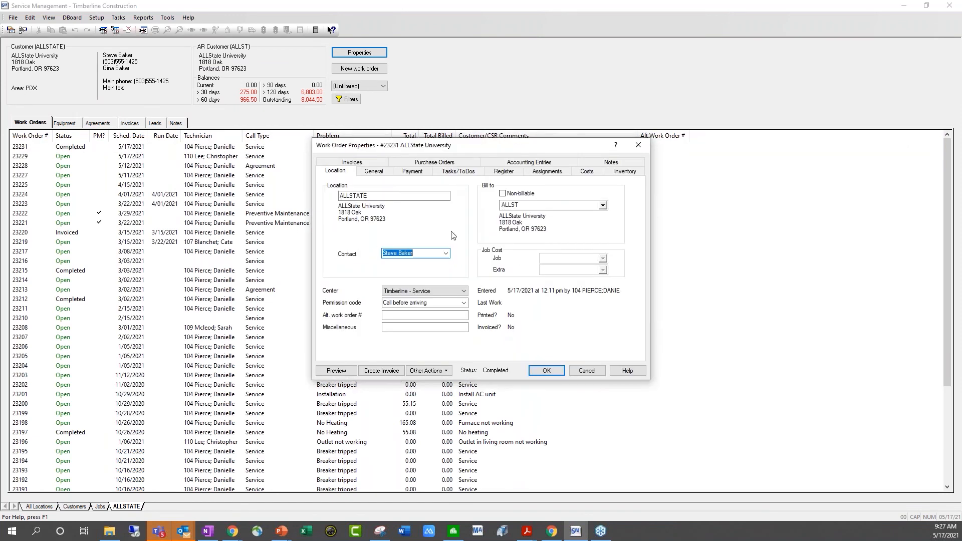
click(374, 171)
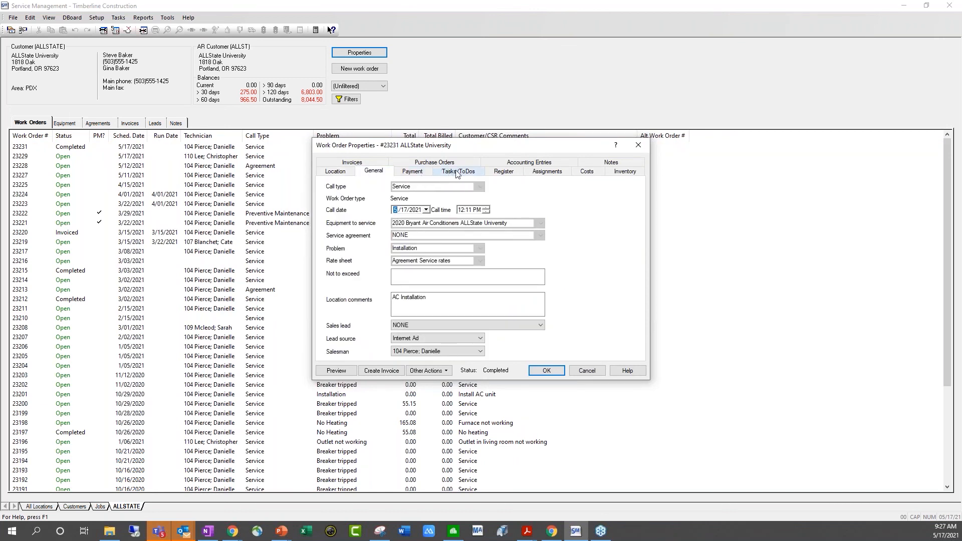
click(546, 173)
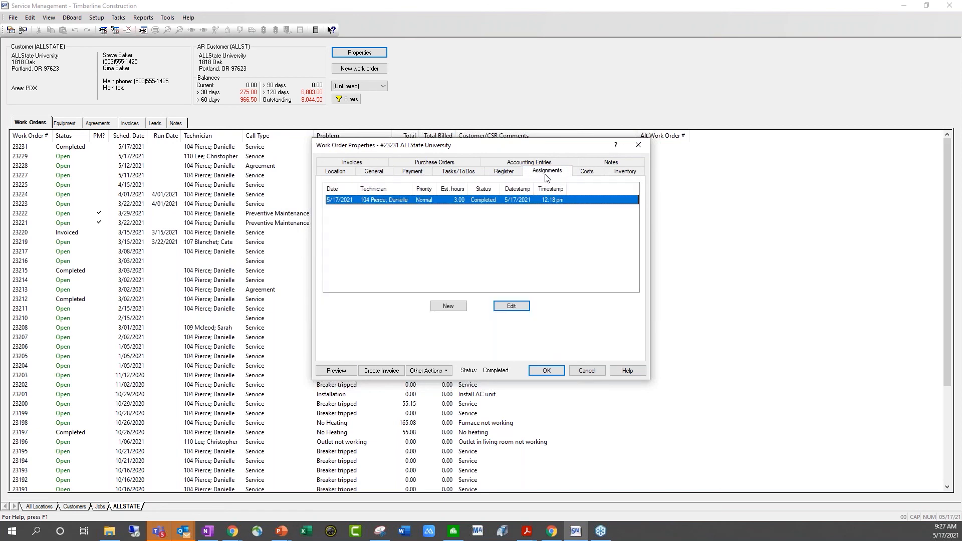
click(584, 172)
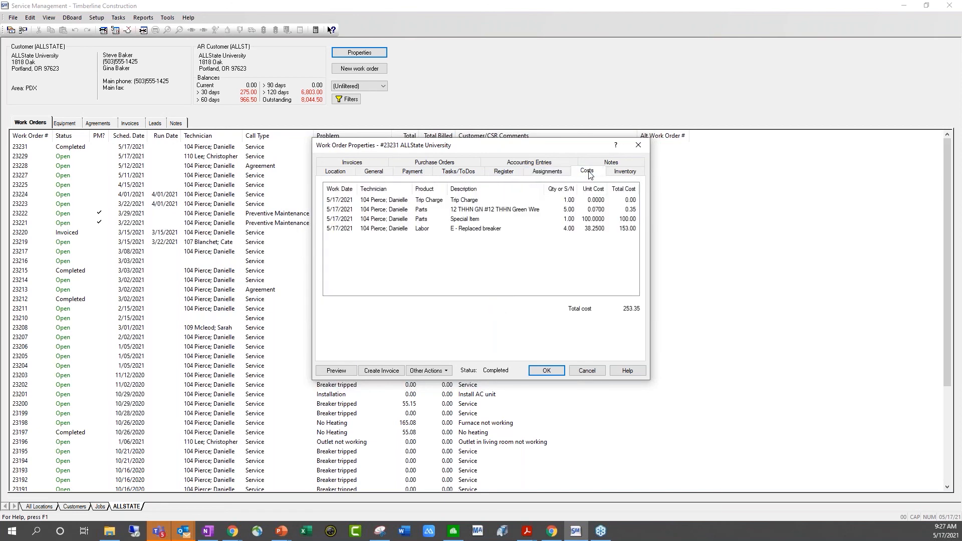
click(629, 173)
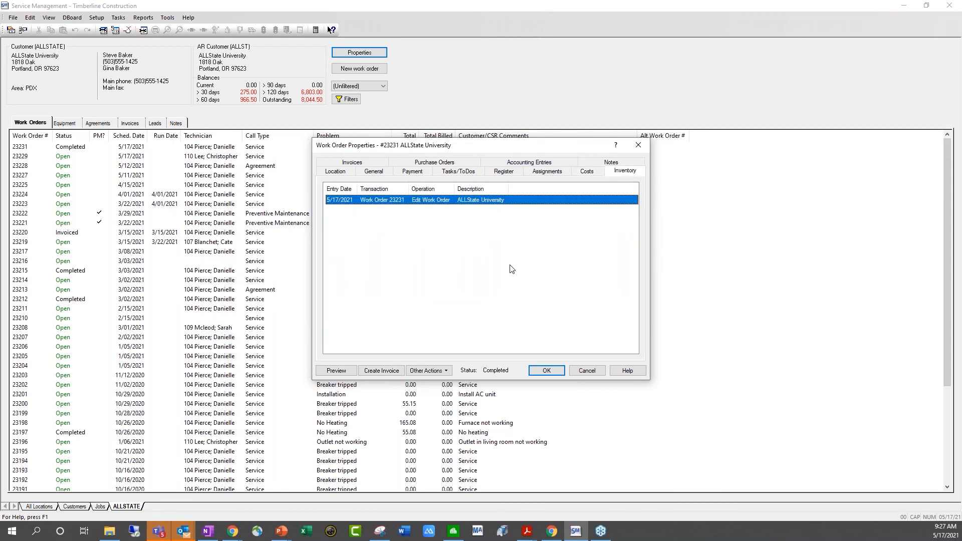